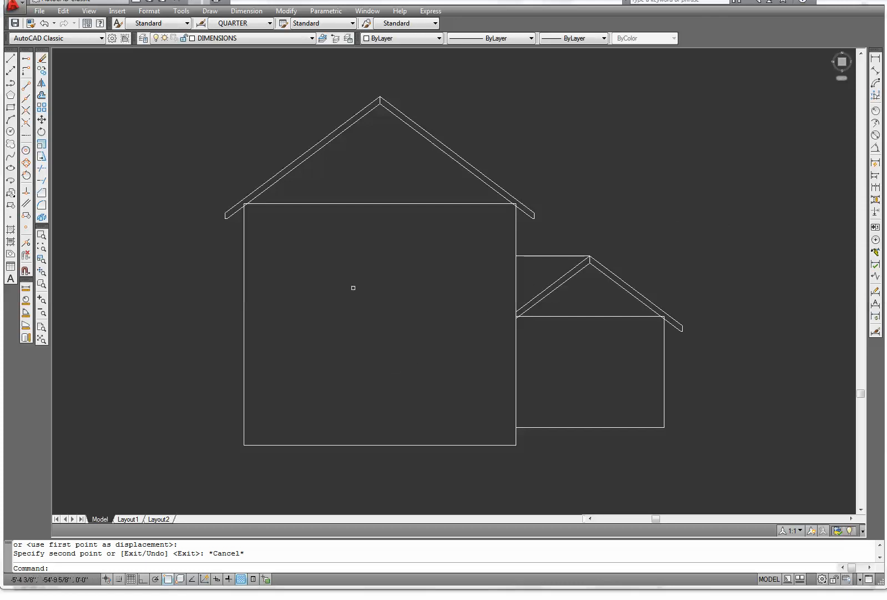
- Move the plain two-gable house outline into the open space below the circled detail
{"action": "scroll", "coordinate": [333, 280], "scroll_direction": "down", "scroll_amount": 5}
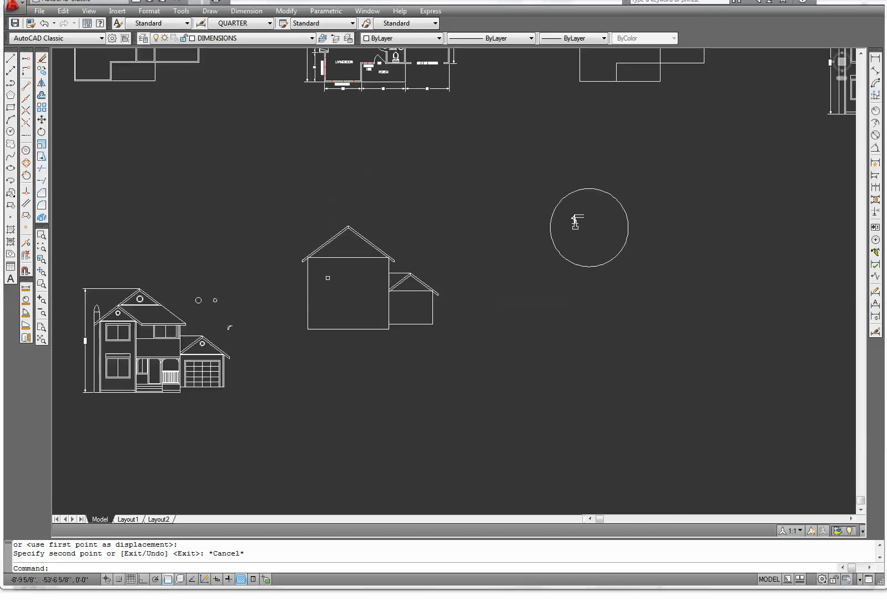
{"action": "left_click", "coordinate": [41, 118]}
{"action": "left_click", "coordinate": [462, 216]}
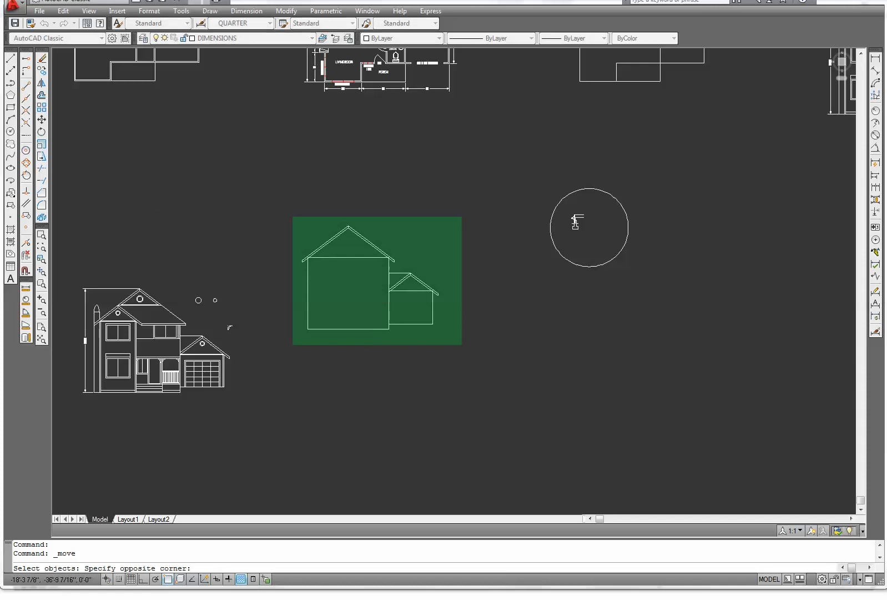
{"action": "left_click", "coordinate": [290, 203]}
{"action": "key", "text": "Return"}
{"action": "left_click", "coordinate": [340, 281]}
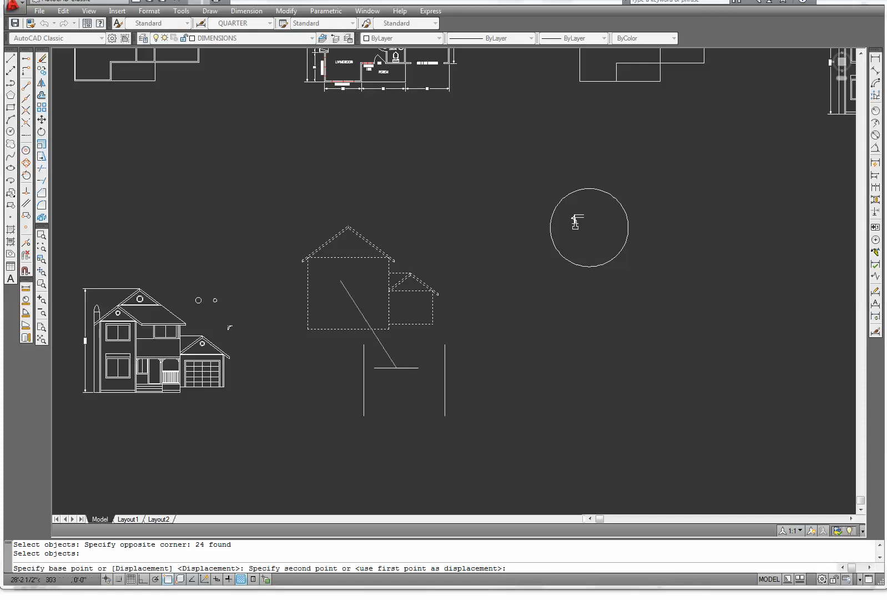
{"action": "scroll", "coordinate": [472, 389], "scroll_direction": "down", "scroll_amount": 2}
{"action": "middle_click_drag", "start_coordinate": [501, 394], "coordinate": [444, 317]}
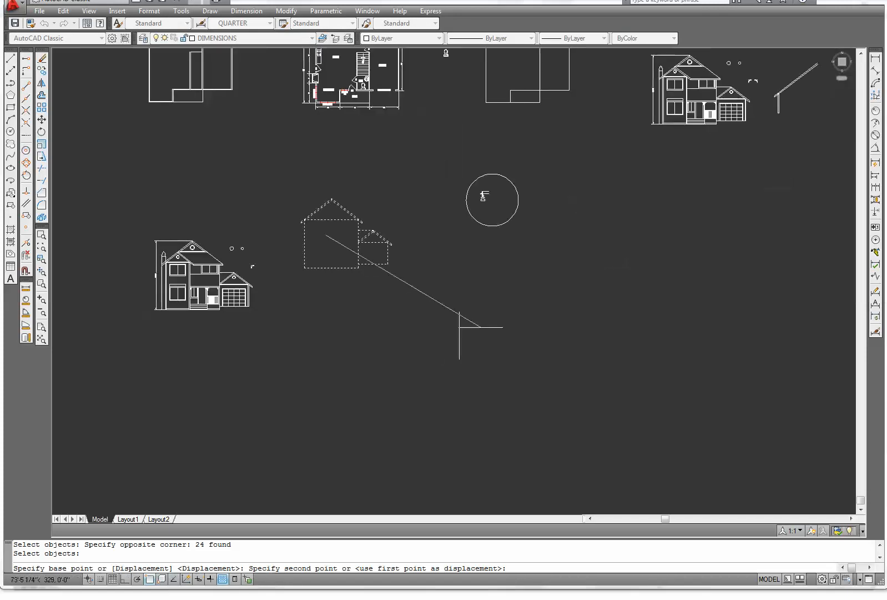
{"action": "left_click", "coordinate": [476, 324]}
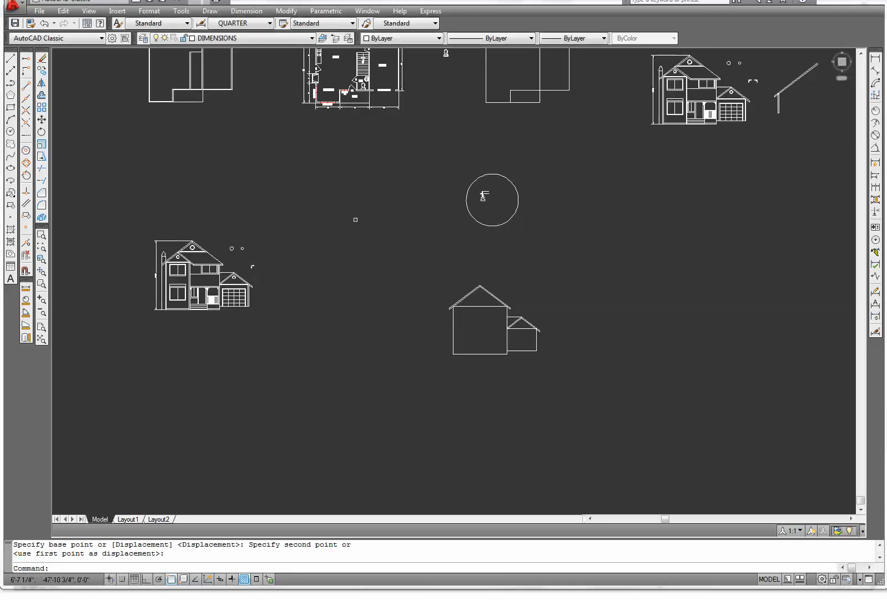
- Copy the orange height construction lines to the empty space left of the relocated house outline
{"action": "scroll", "coordinate": [356, 223], "scroll_direction": "down", "scroll_amount": 2}
{"action": "middle_click_drag", "start_coordinate": [356, 223], "coordinate": [344, 263]}
{"action": "scroll", "coordinate": [345, 263], "scroll_direction": "up", "scroll_amount": 1}
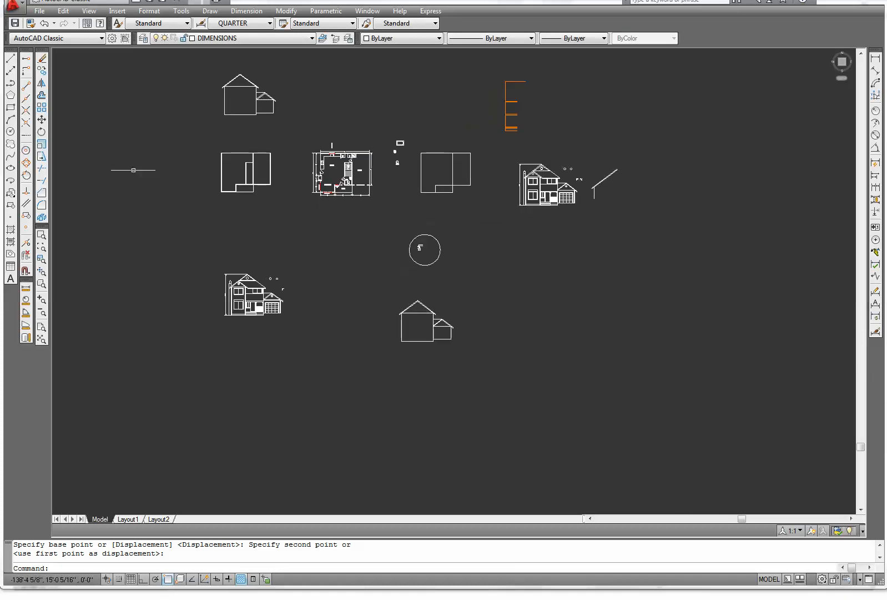
{"action": "left_click", "coordinate": [42, 69]}
{"action": "scroll", "coordinate": [524, 118], "scroll_direction": "up", "scroll_amount": 3}
{"action": "middle_click_drag", "start_coordinate": [527, 122], "coordinate": [531, 263]}
{"action": "scroll", "coordinate": [530, 264], "scroll_direction": "up", "scroll_amount": 2}
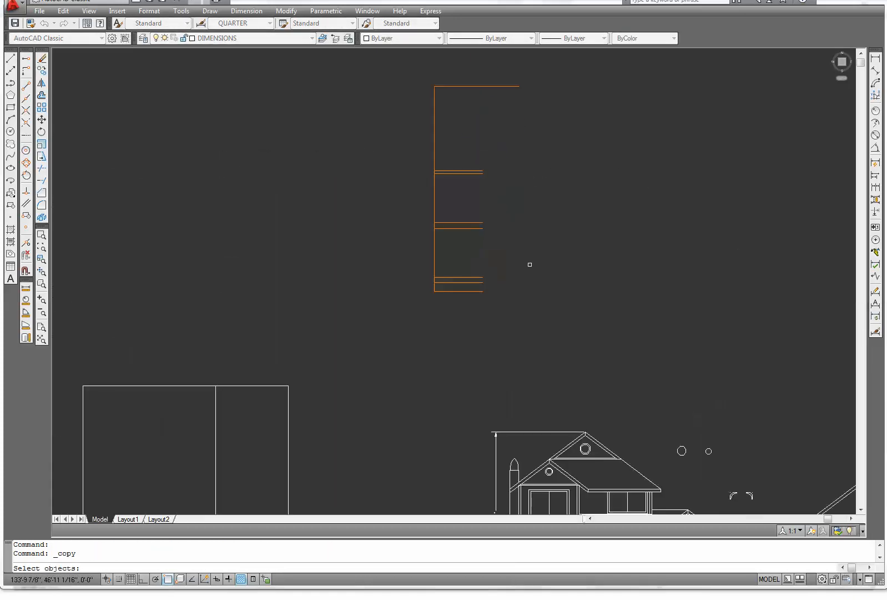
{"action": "left_click", "coordinate": [531, 337]}
{"action": "left_click", "coordinate": [372, 69]}
{"action": "key", "text": "Return"}
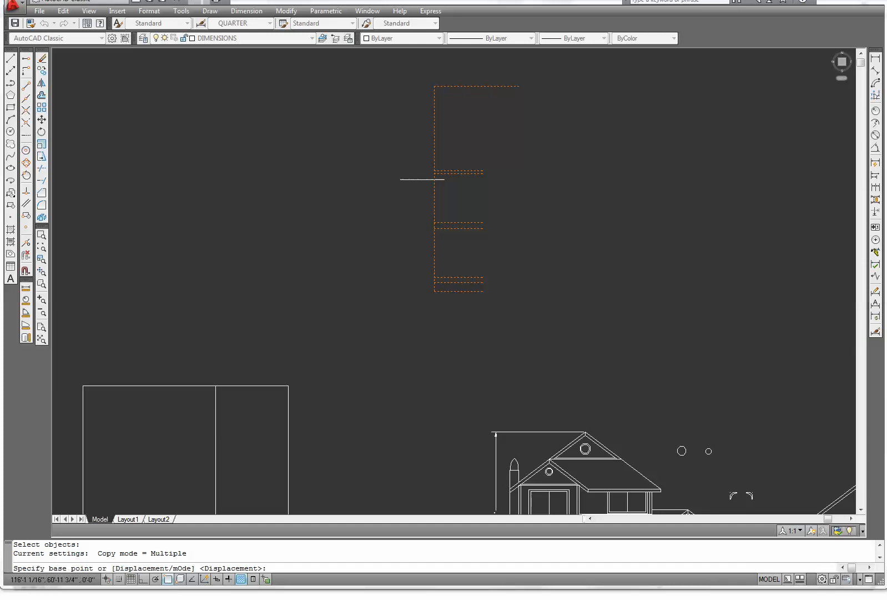
{"action": "left_click", "coordinate": [434, 178]}
{"action": "scroll", "coordinate": [360, 266], "scroll_direction": "down", "scroll_amount": 6}
{"action": "scroll", "coordinate": [291, 366], "scroll_direction": "up", "scroll_amount": 5}
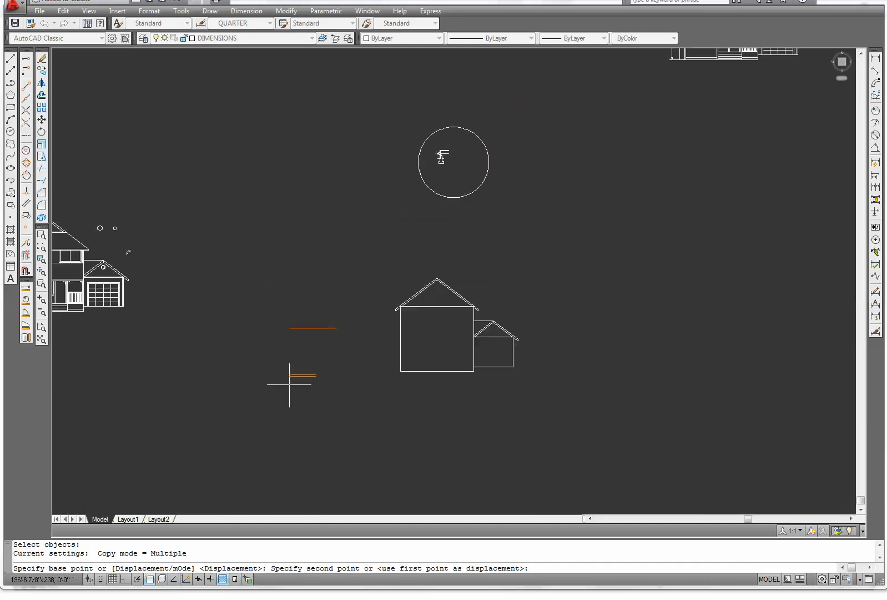
{"action": "scroll", "coordinate": [294, 375], "scroll_direction": "up", "scroll_amount": 4}
{"action": "left_click", "coordinate": [329, 240]}
{"action": "key", "text": "Escape"}
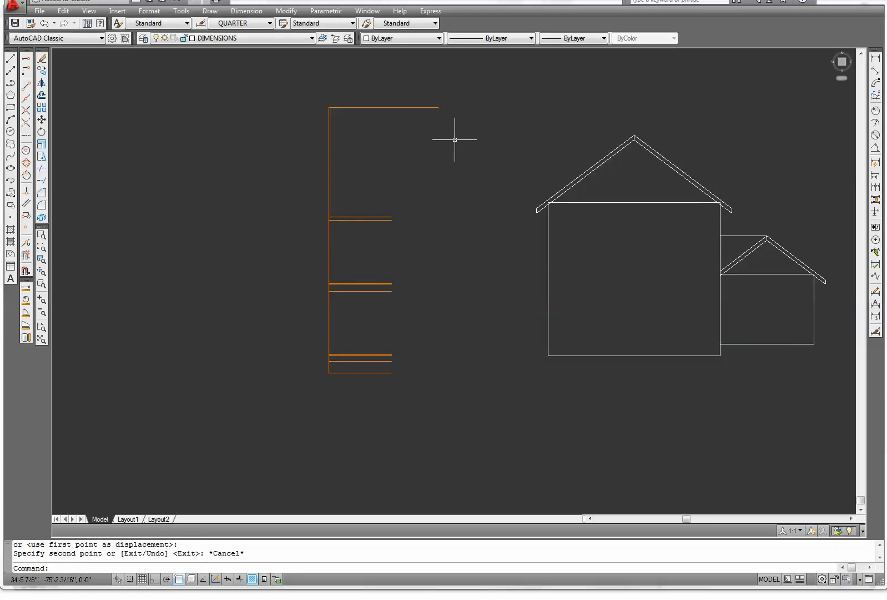
- Erase the topmost horizontal line from the copied construction lines
{"action": "middle_click_drag", "start_coordinate": [454, 139], "coordinate": [402, 174]}
{"action": "left_click", "coordinate": [401, 170]}
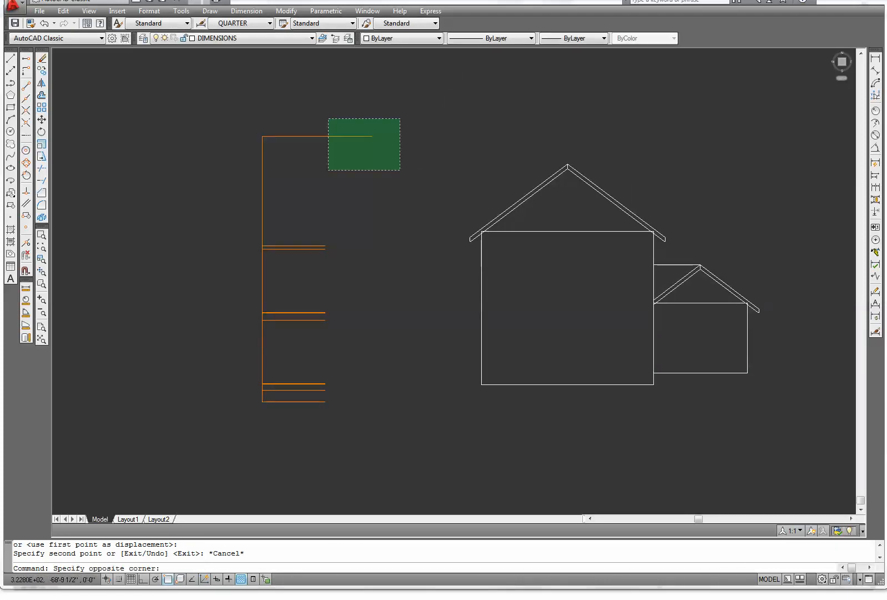
{"action": "left_click", "coordinate": [327, 111]}
{"action": "right_click", "coordinate": [326, 101]}
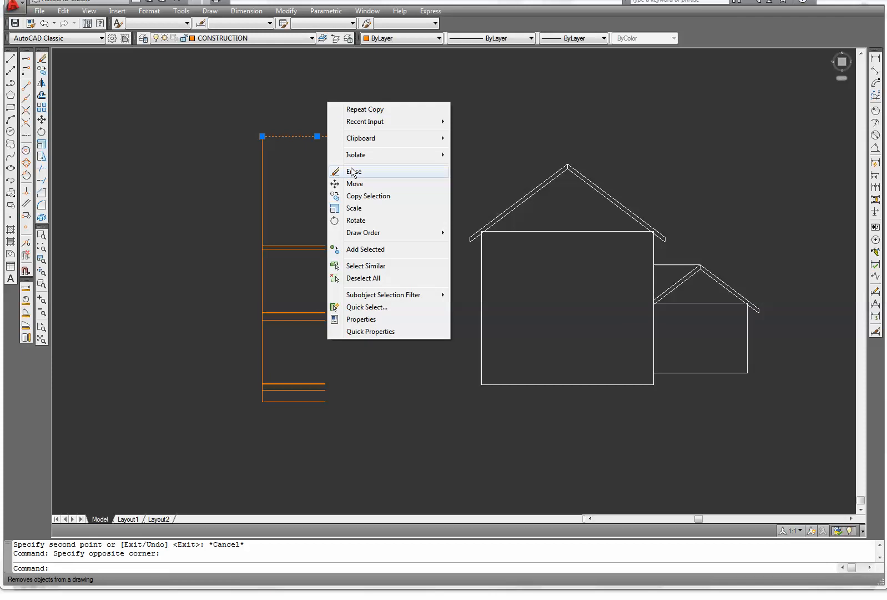
{"action": "left_click", "coordinate": [338, 173]}
- With Ortho on, stretch the right end of the second-highest horizontal construction line 5' to the right
{"action": "scroll", "coordinate": [314, 271], "scroll_direction": "up", "scroll_amount": 1}
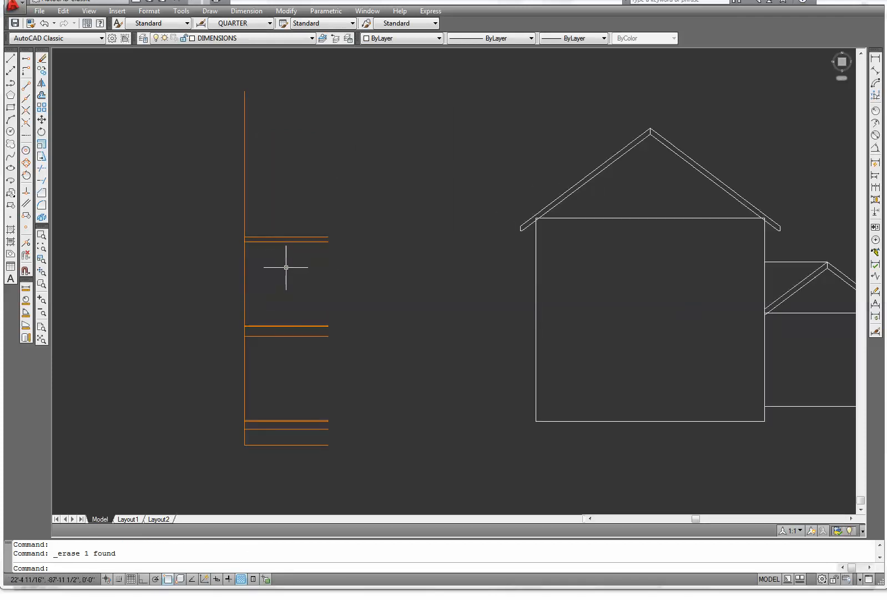
{"action": "key", "text": "F8"}
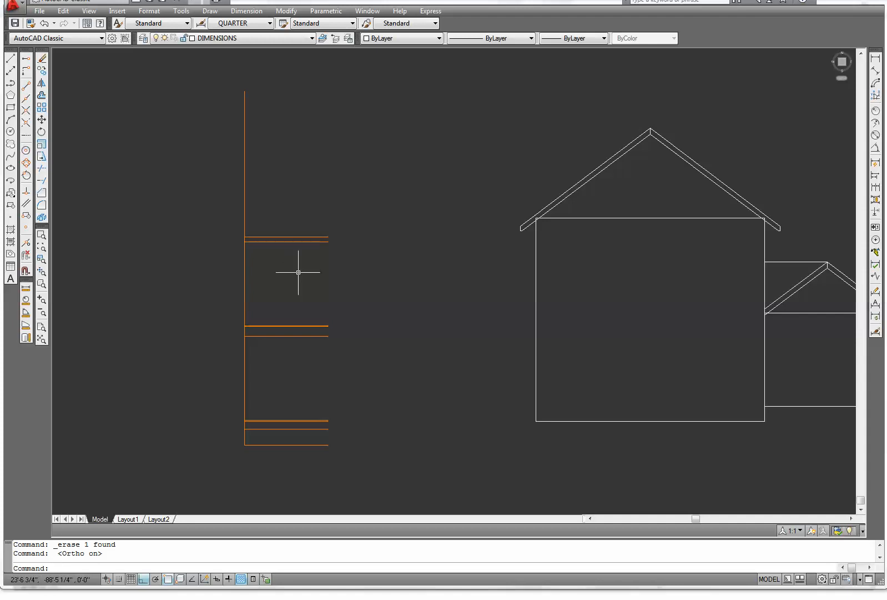
{"action": "left_click", "coordinate": [312, 241]}
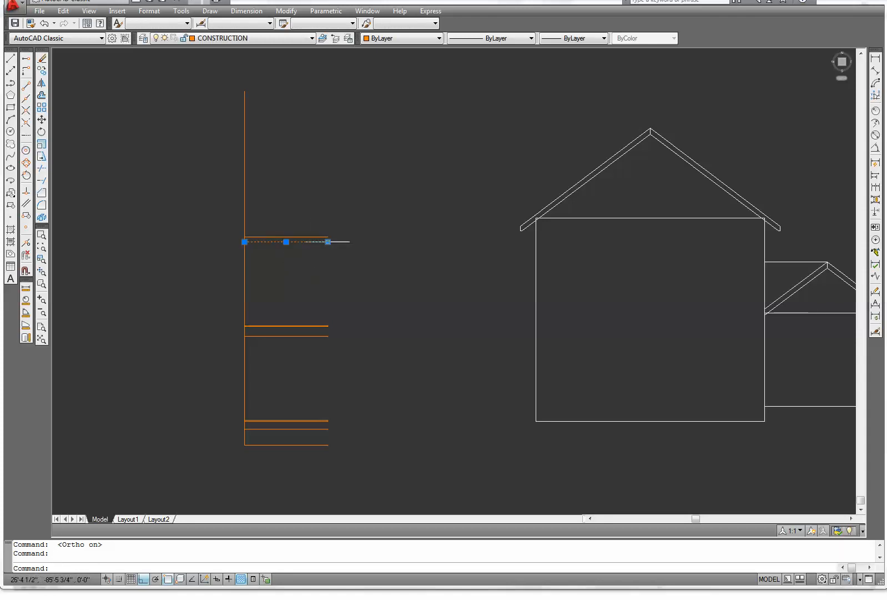
{"action": "left_click", "coordinate": [328, 241]}
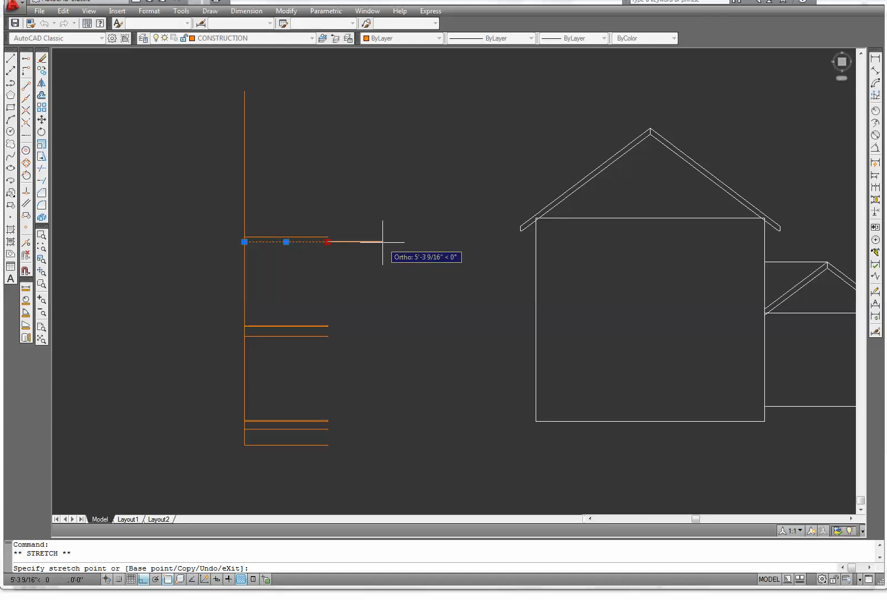
{"action": "key", "text": "Return"}
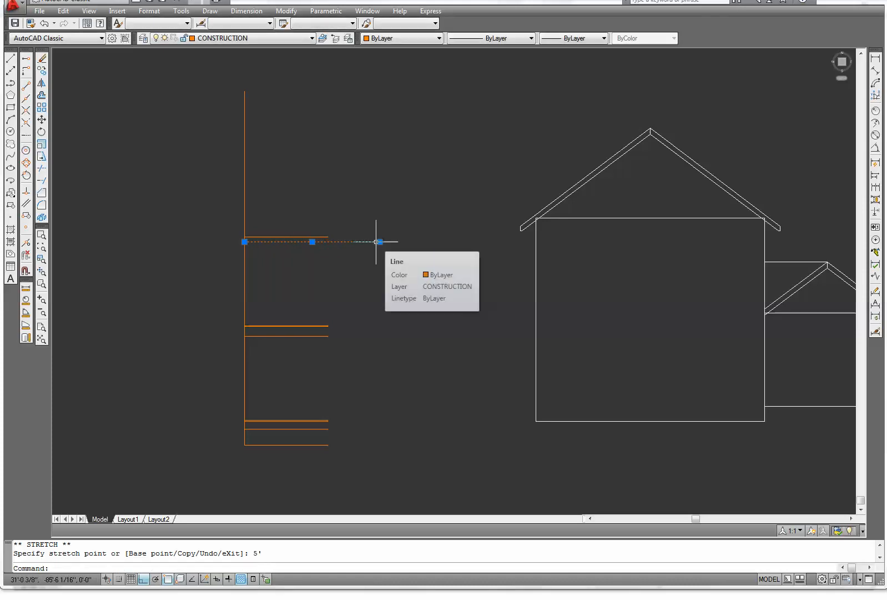
{"action": "key", "text": "Escape"}
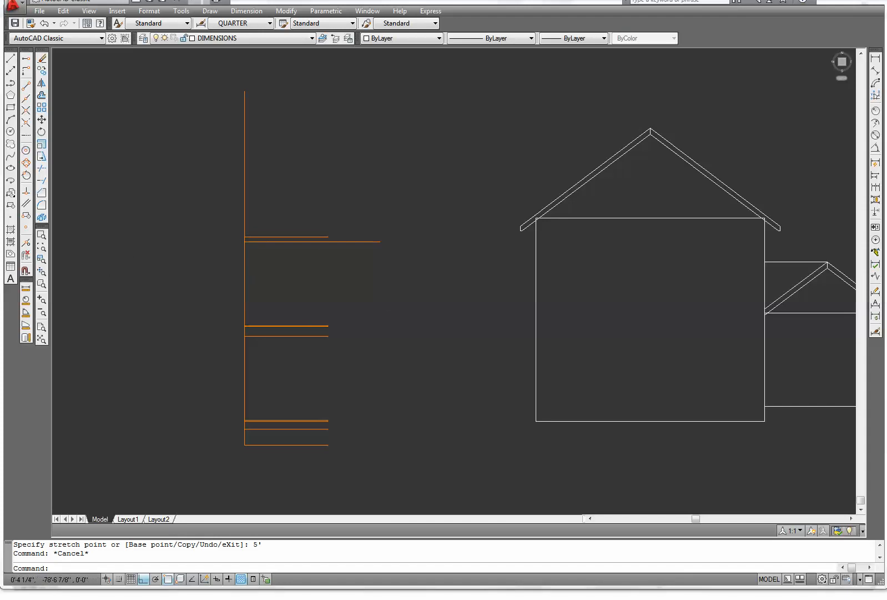
- Move the copied construction lines so the longest line's right end meets the main wall's upper-left corner, with Ortho off for placement
{"action": "left_click", "coordinate": [42, 119]}
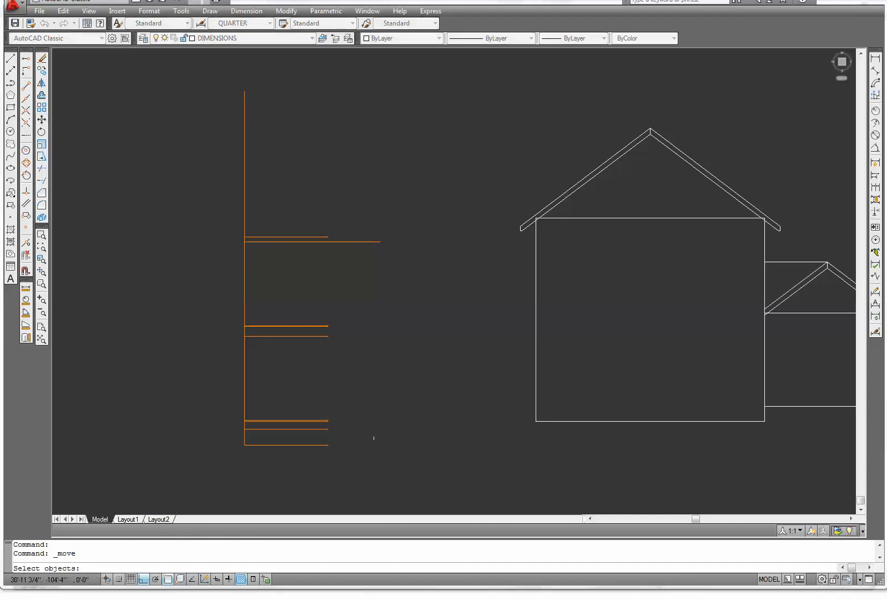
{"action": "left_click", "coordinate": [415, 473]}
{"action": "left_click", "coordinate": [195, 110]}
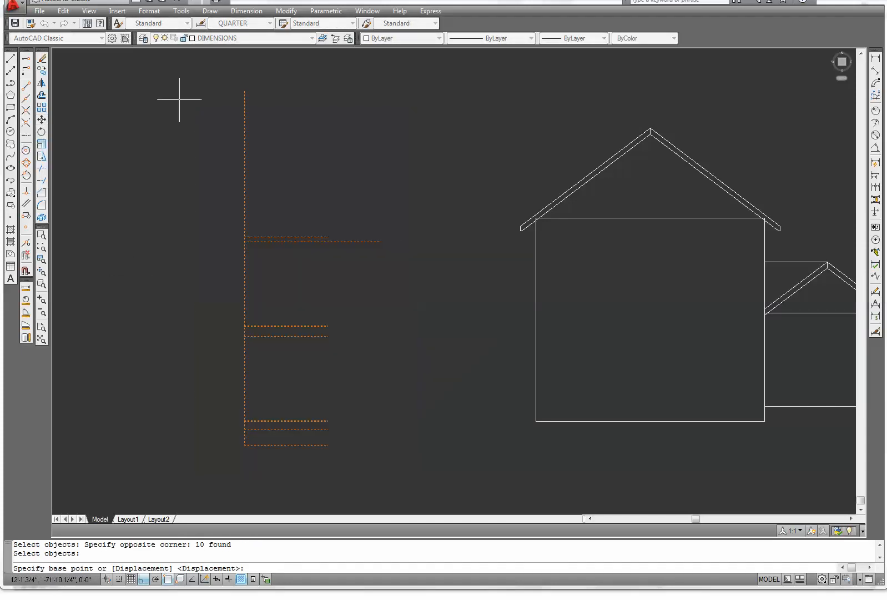
{"action": "left_click", "coordinate": [380, 241]}
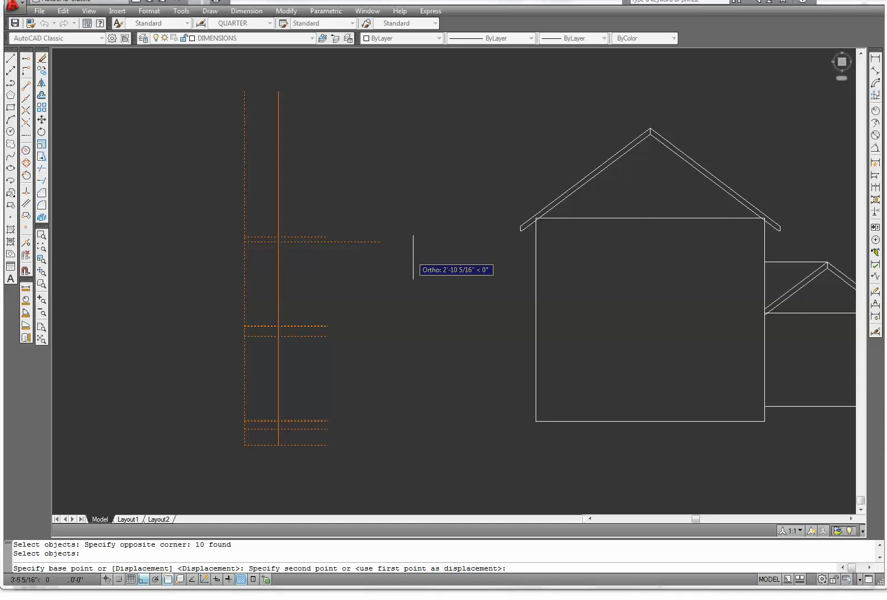
{"action": "key", "text": "F8"}
{"action": "scroll", "coordinate": [503, 242], "scroll_direction": "up", "scroll_amount": 4}
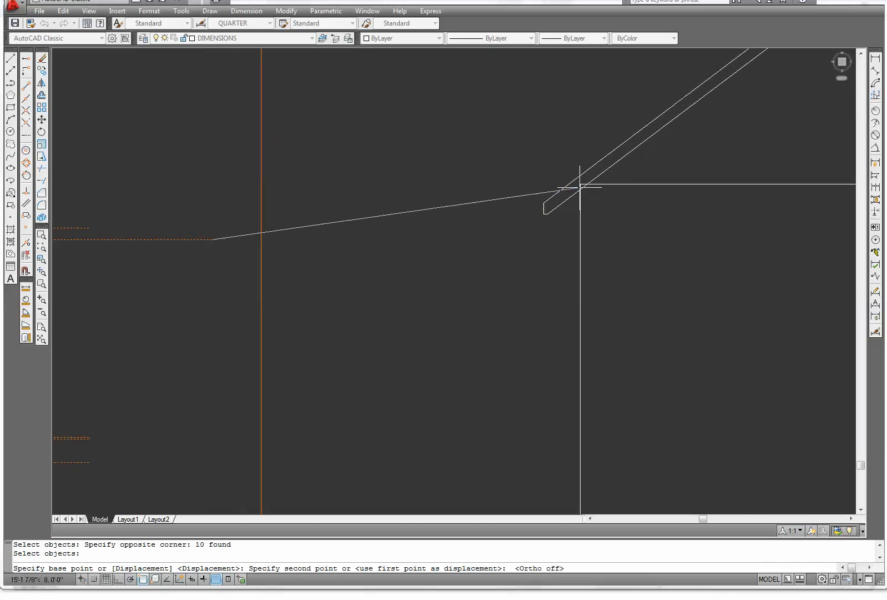
{"action": "scroll", "coordinate": [578, 189], "scroll_direction": "up", "scroll_amount": 5}
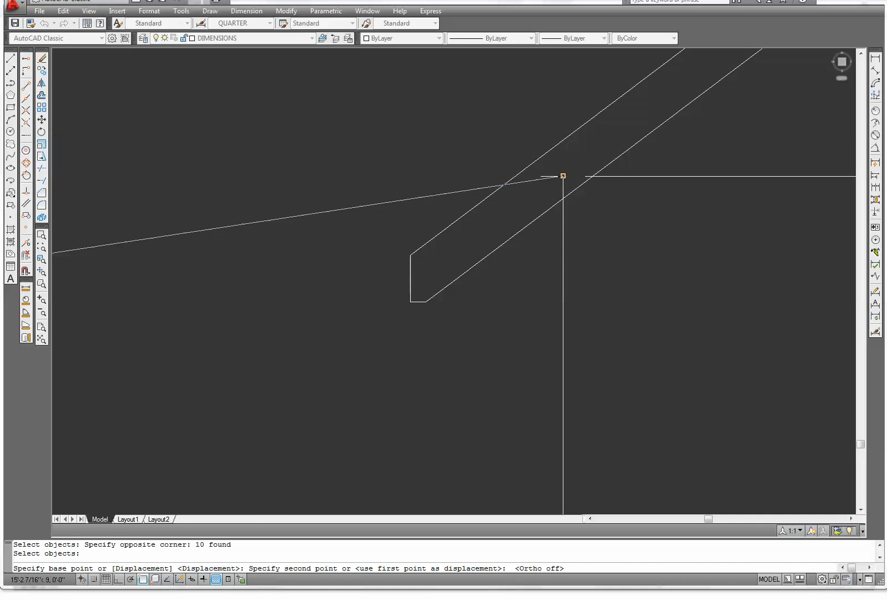
{"action": "left_click", "coordinate": [563, 176]}
{"action": "scroll", "coordinate": [609, 259], "scroll_direction": "down", "scroll_amount": 2}
{"action": "scroll", "coordinate": [609, 259], "scroll_direction": "down", "scroll_amount": 4}
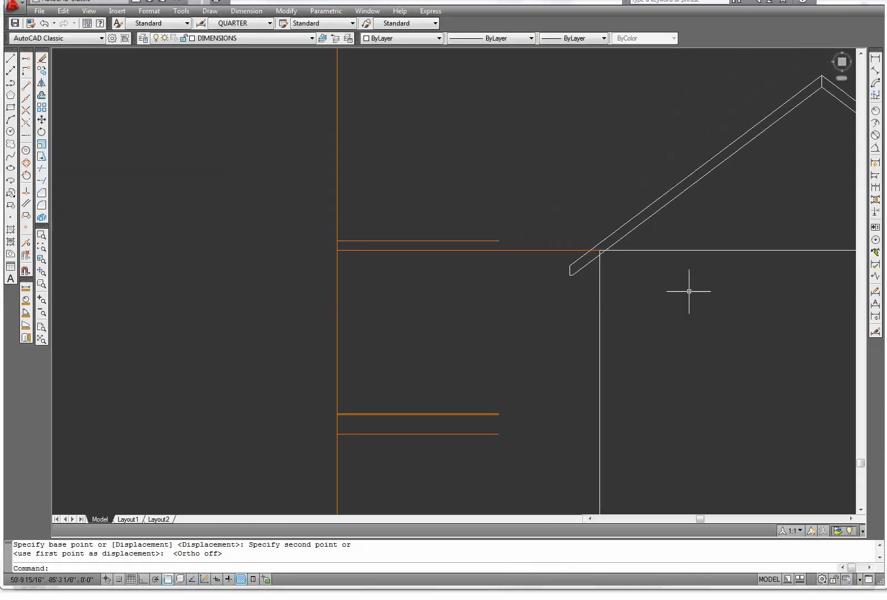
{"action": "key", "text": "Escape"}
- Extend all the horizontal construction lines except the short uppermost one to the main house's right wall
{"action": "middle_click_drag", "start_coordinate": [673, 299], "coordinate": [534, 311]}
{"action": "scroll", "coordinate": [431, 289], "scroll_direction": "down", "scroll_amount": 5}
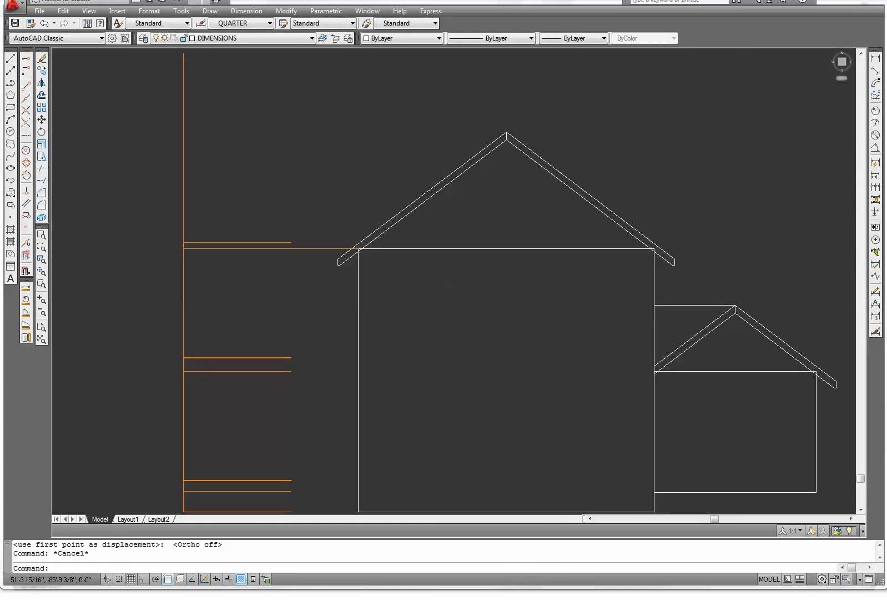
{"action": "scroll", "coordinate": [428, 302], "scroll_direction": "up", "scroll_amount": 4}
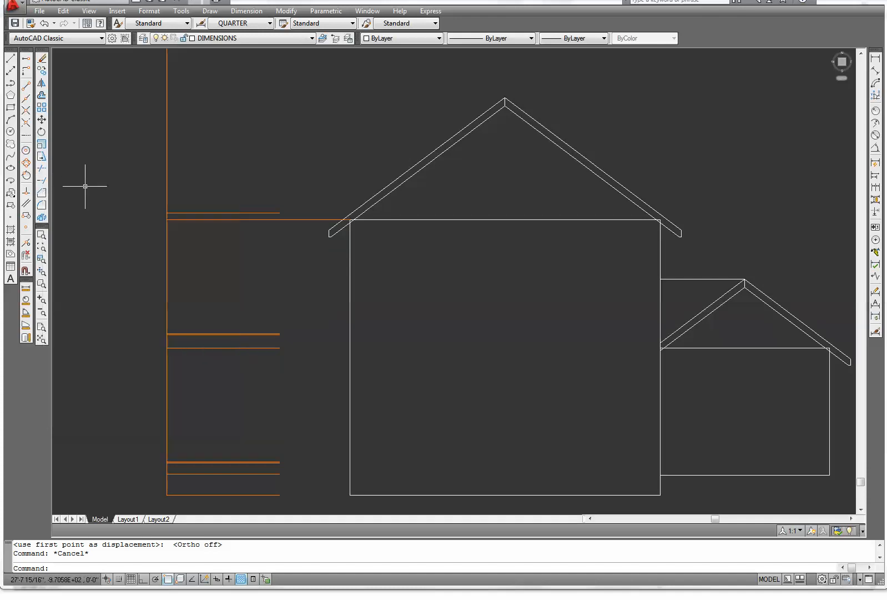
{"action": "left_click", "coordinate": [42, 180]}
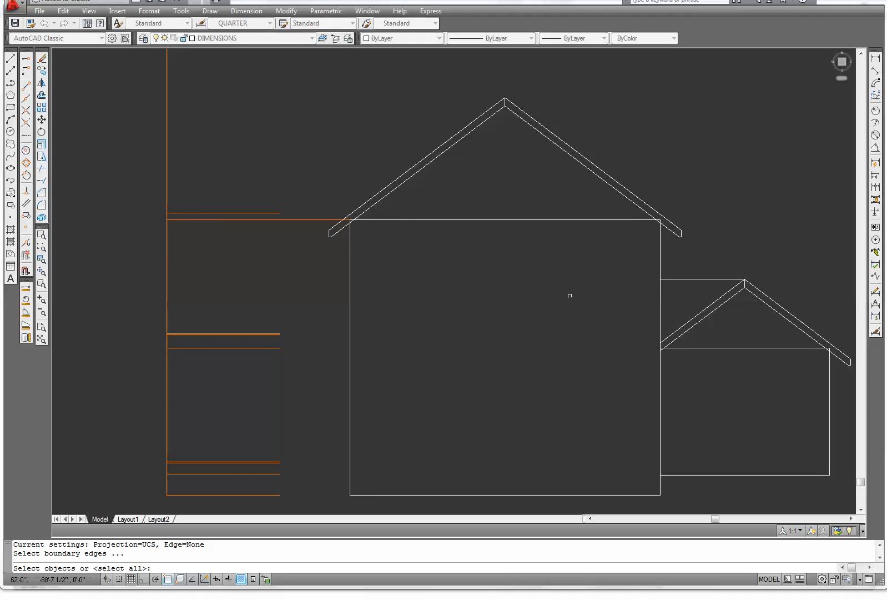
{"action": "left_click", "coordinate": [660, 308]}
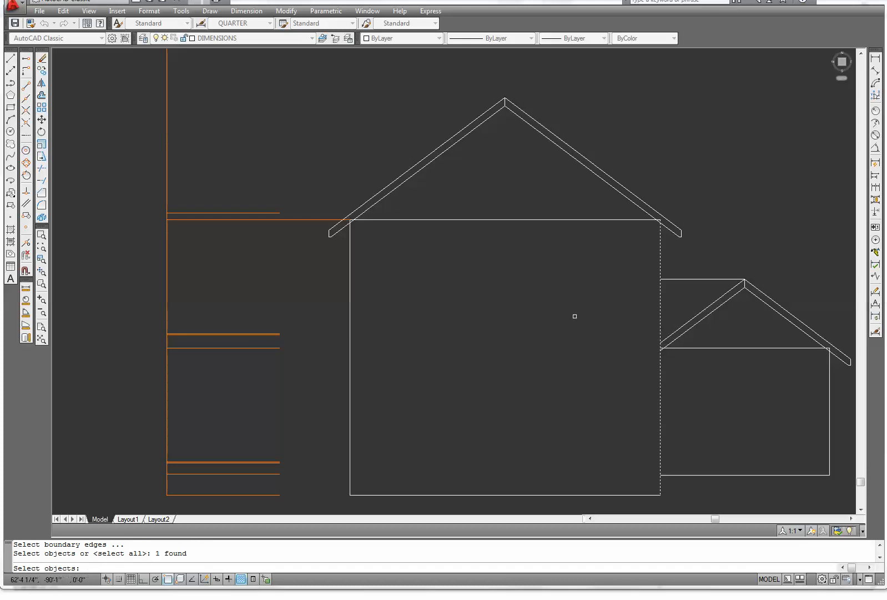
{"action": "key", "text": "Return"}
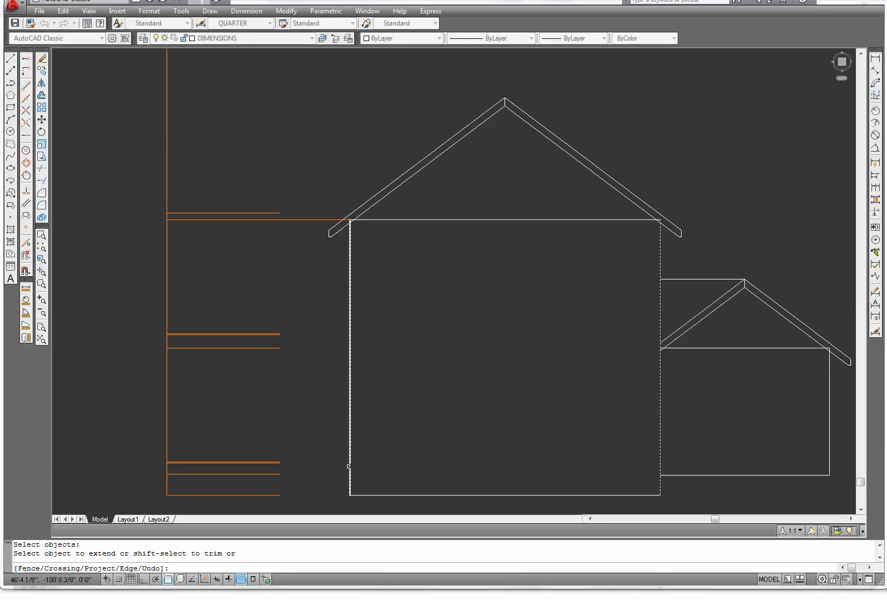
{"action": "left_click", "coordinate": [280, 509]}
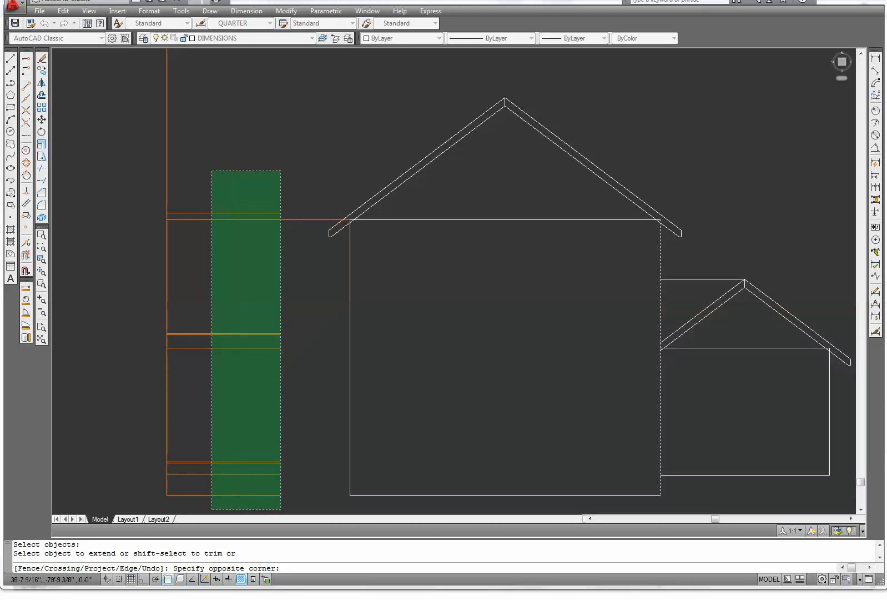
{"action": "left_click", "coordinate": [211, 171]}
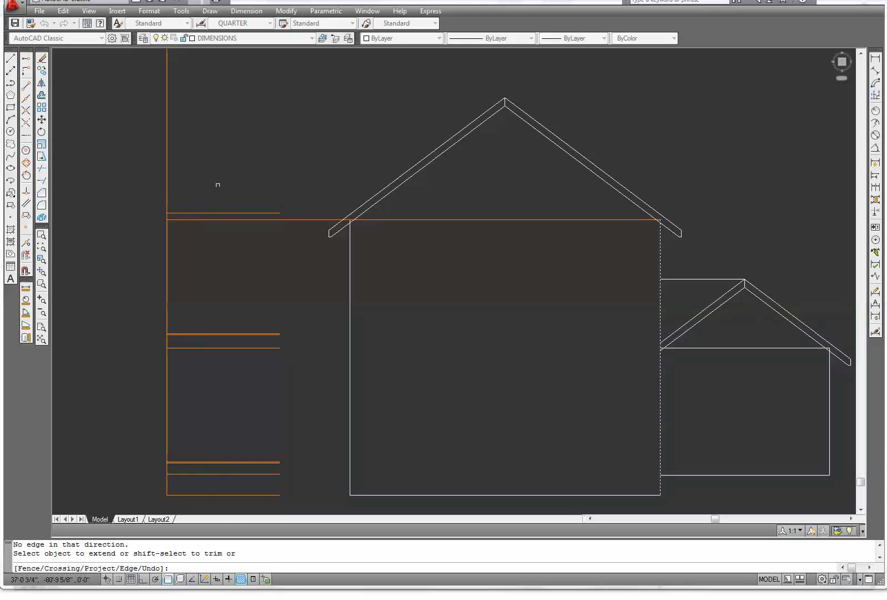
{"action": "left_click", "coordinate": [240, 471]}
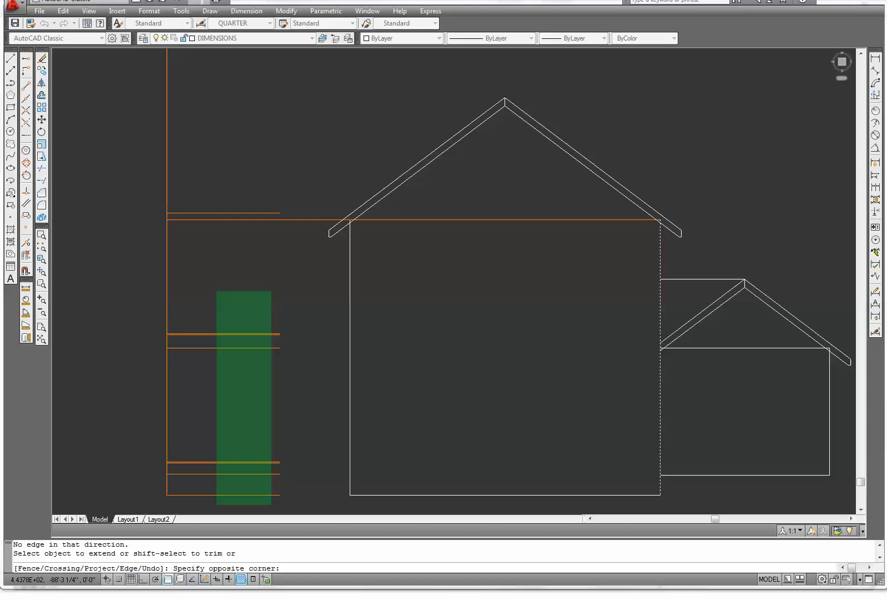
{"action": "left_click", "coordinate": [203, 198]}
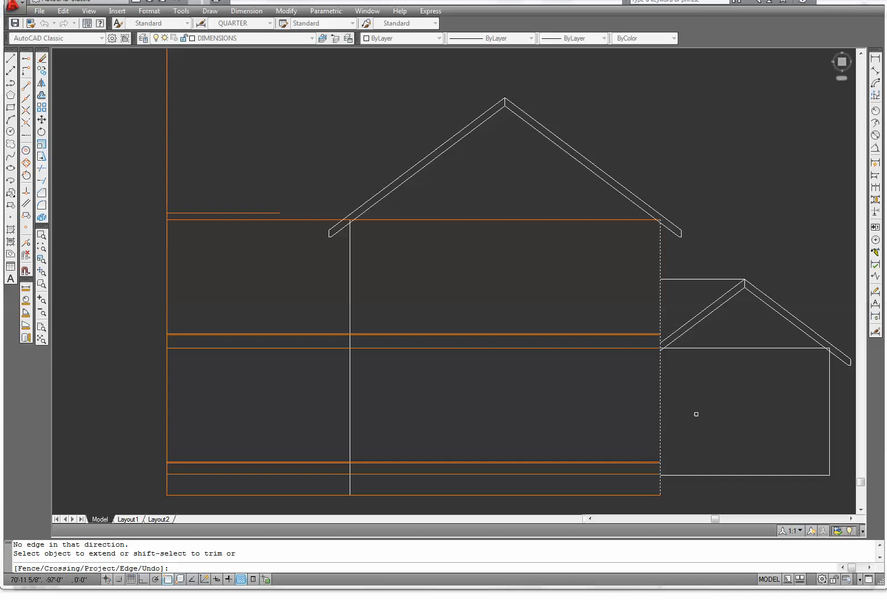
{"action": "key", "text": "Escape"}
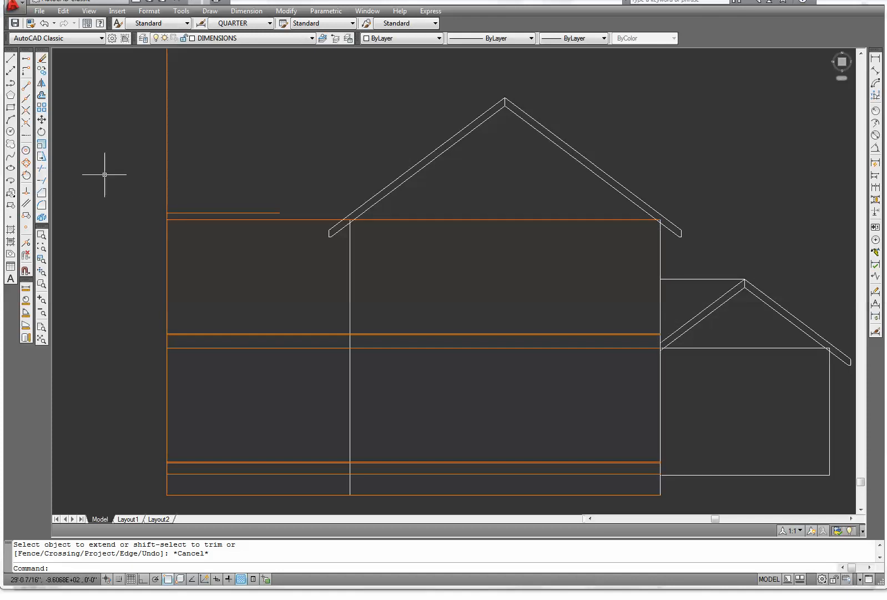
{"action": "key", "text": "Return"}
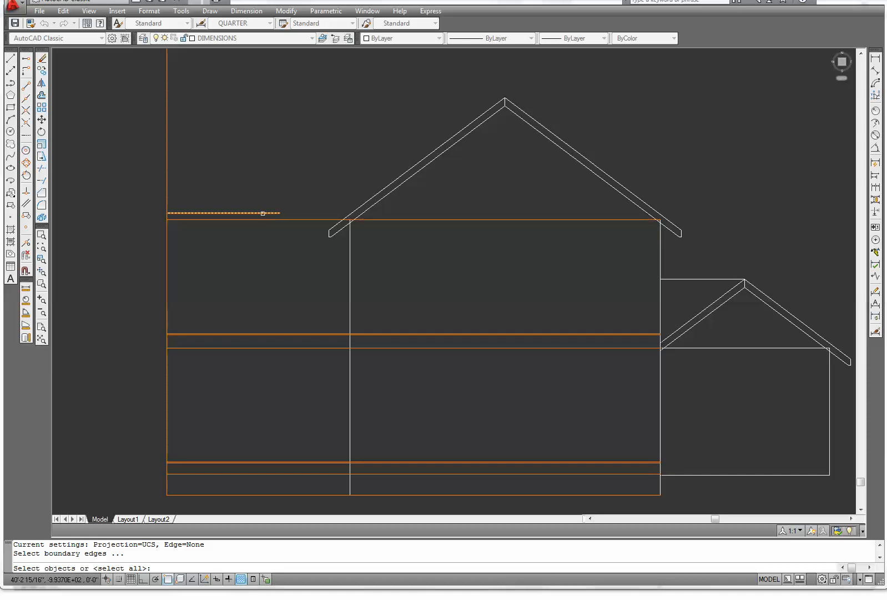
{"action": "left_click", "coordinate": [263, 213]}
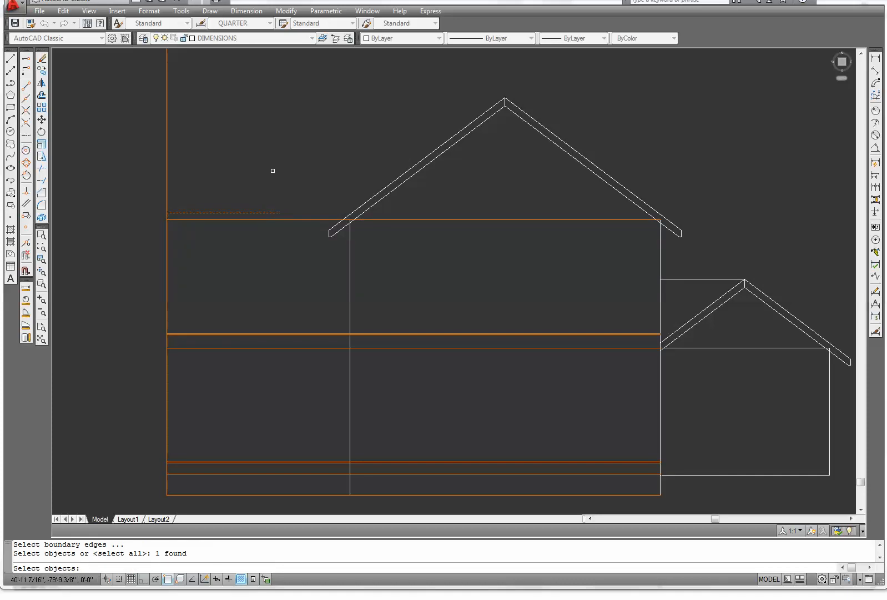
{"action": "key", "text": "Escape"}
{"action": "key", "text": "Escape"}
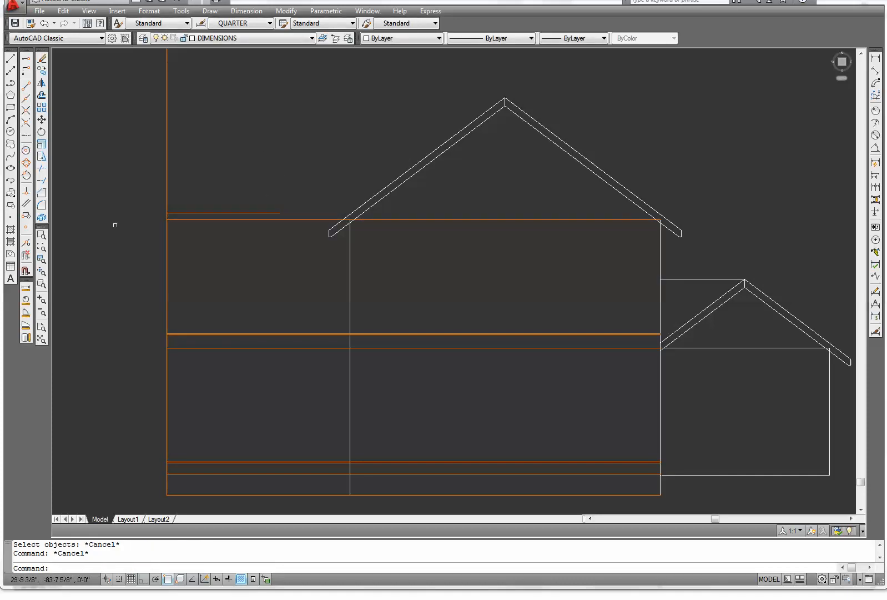
- Extend the short uppermost horizontal construction line across the main house to the outer edge of the right roof slope
{"action": "left_click", "coordinate": [42, 180]}
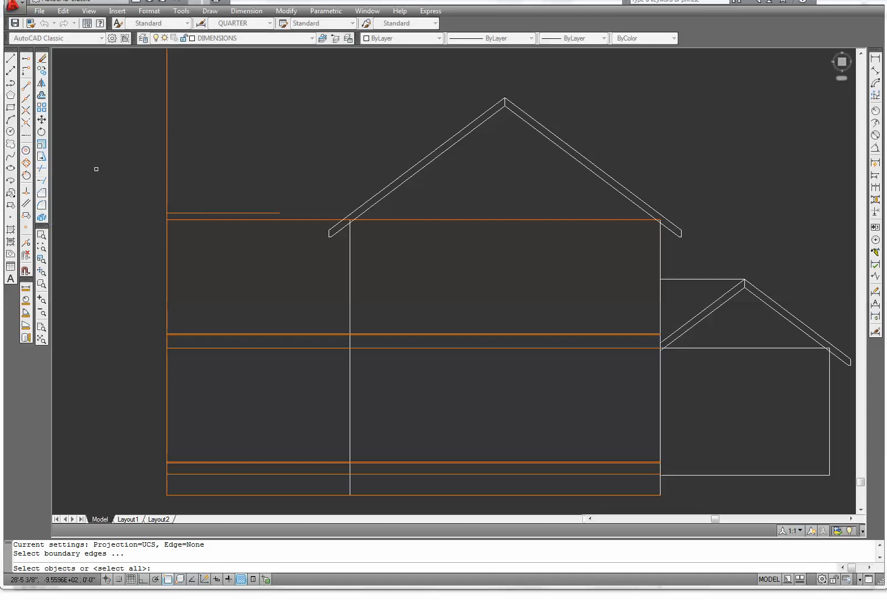
{"action": "key", "text": "Return"}
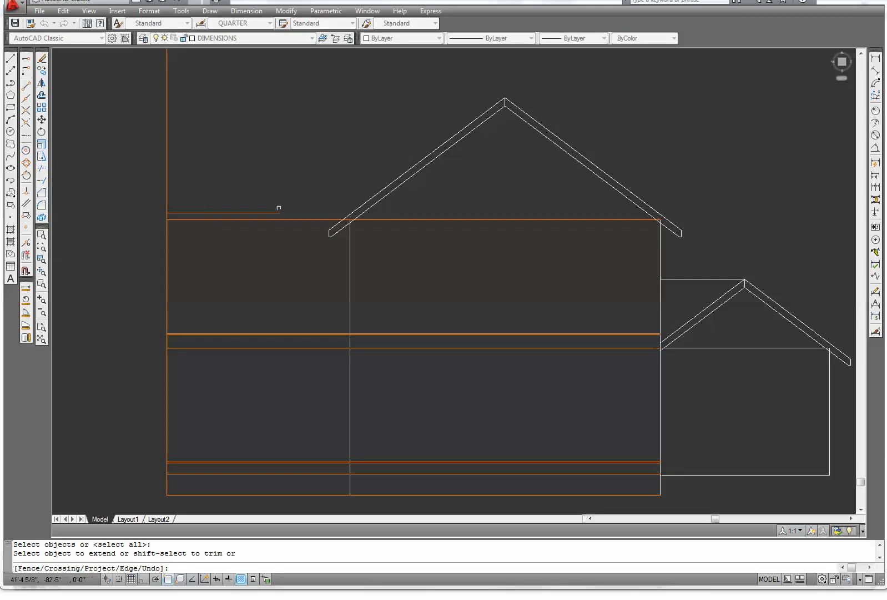
{"action": "left_click", "coordinate": [277, 212]}
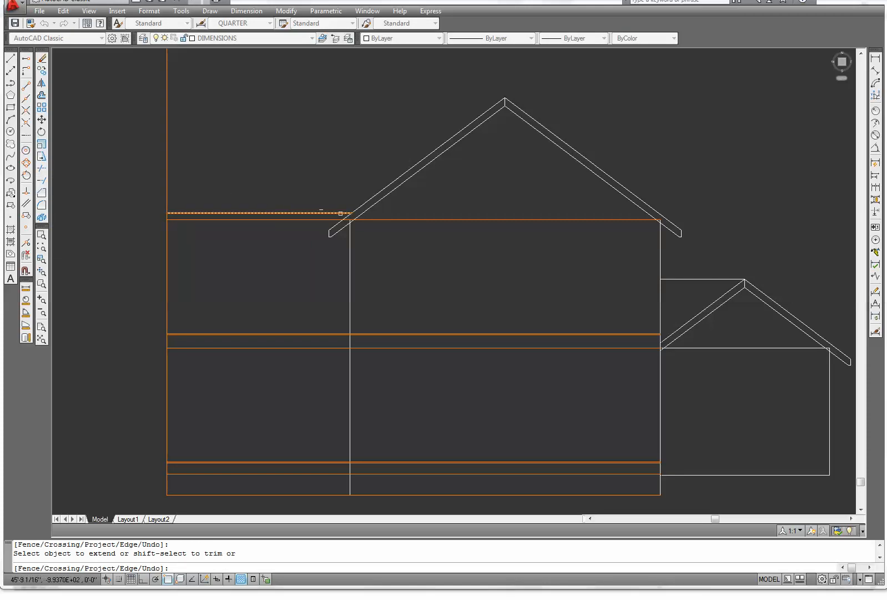
{"action": "left_click", "coordinate": [358, 213]}
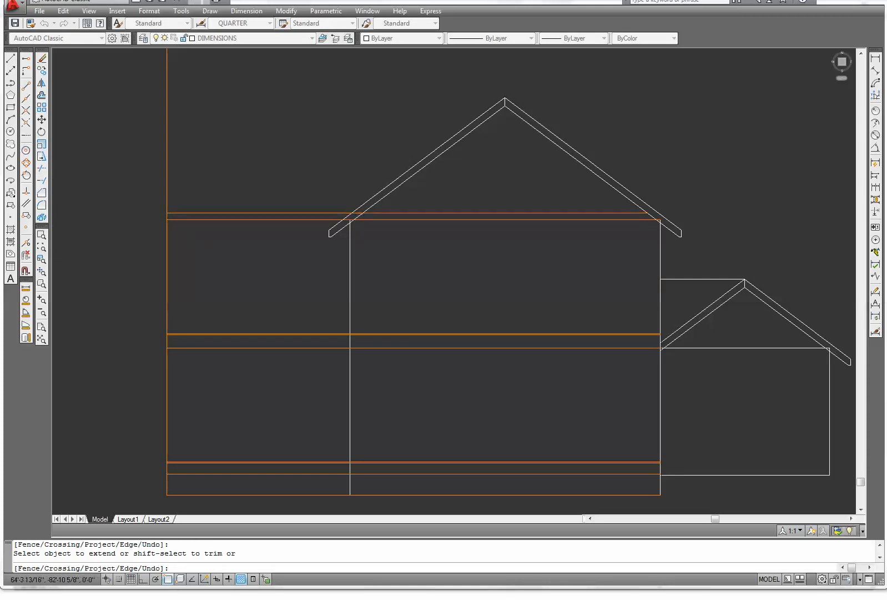
{"action": "right_click", "coordinate": [673, 118]}
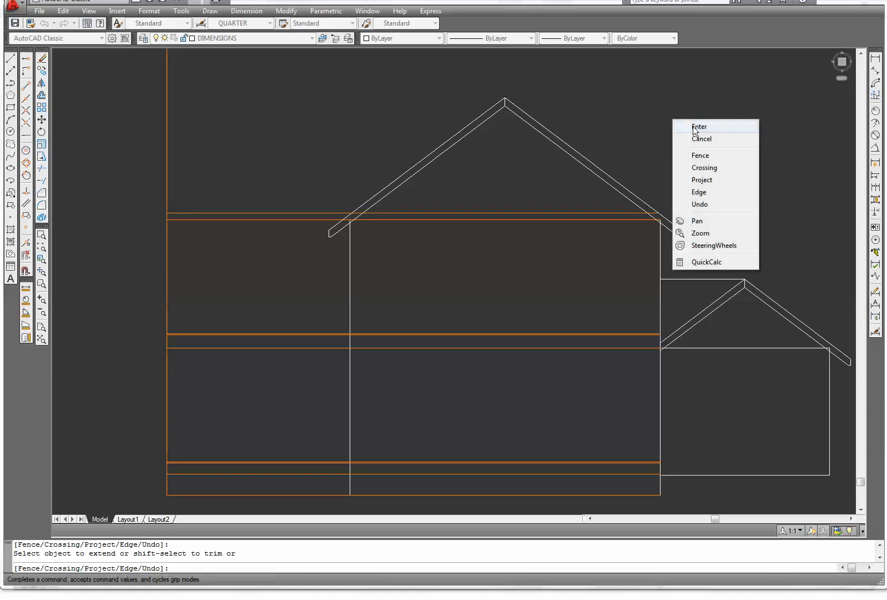
{"action": "left_click", "coordinate": [699, 128]}
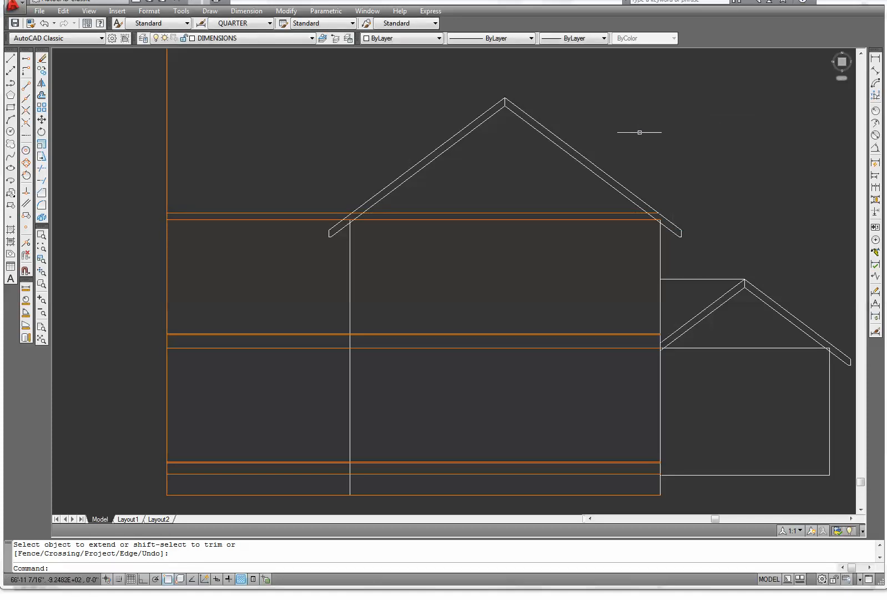
- Trim the horizontal construction lines below the uppermost one back to the main house's left wall, using that wall as cutting edge
{"action": "middle_click_drag", "start_coordinate": [294, 273], "coordinate": [293, 220]}
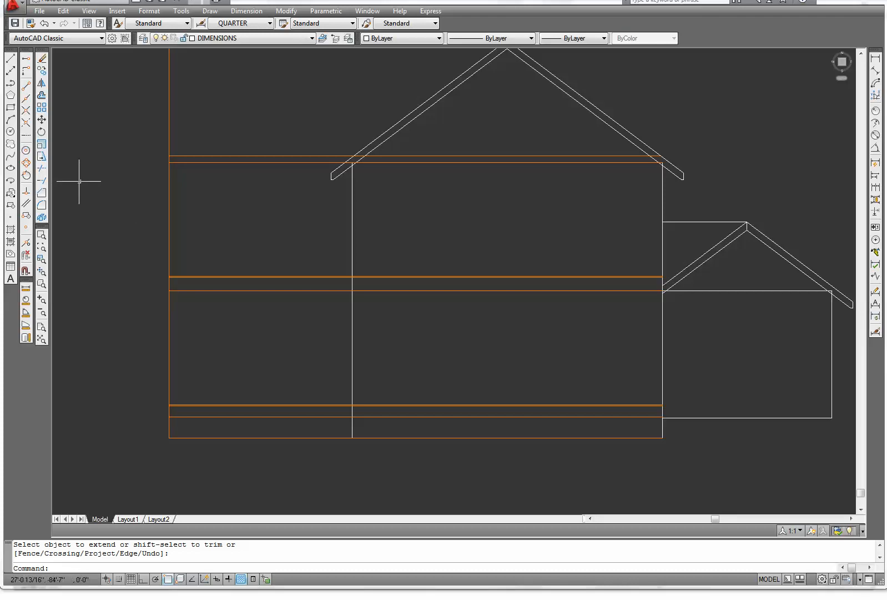
{"action": "left_click", "coordinate": [42, 169]}
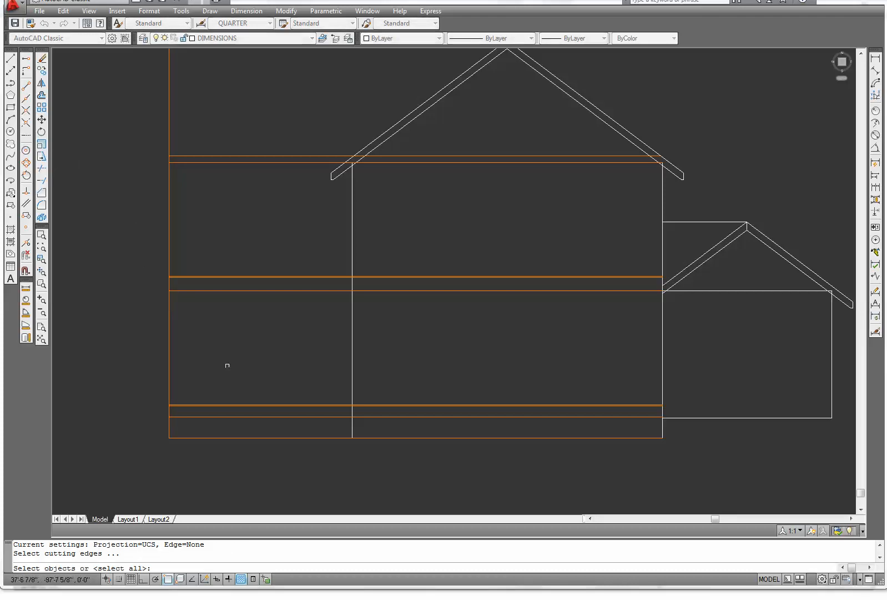
{"action": "left_click", "coordinate": [352, 348]}
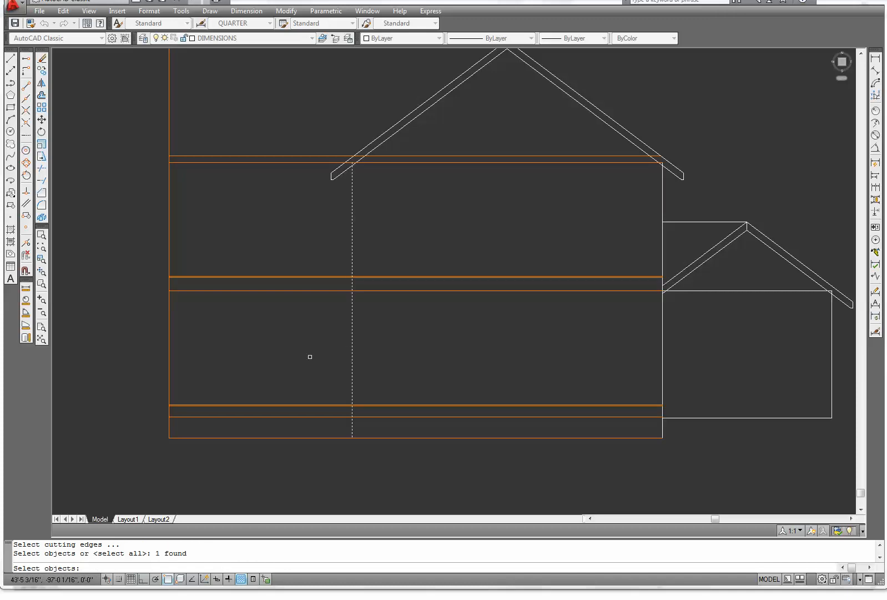
{"action": "key", "text": "Return"}
{"action": "left_click", "coordinate": [293, 462]}
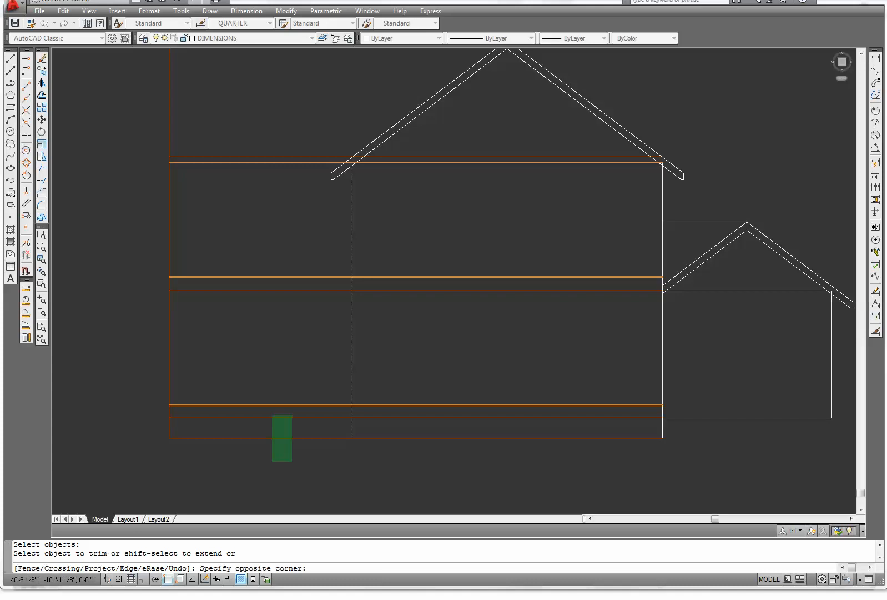
{"action": "left_click", "coordinate": [213, 135]}
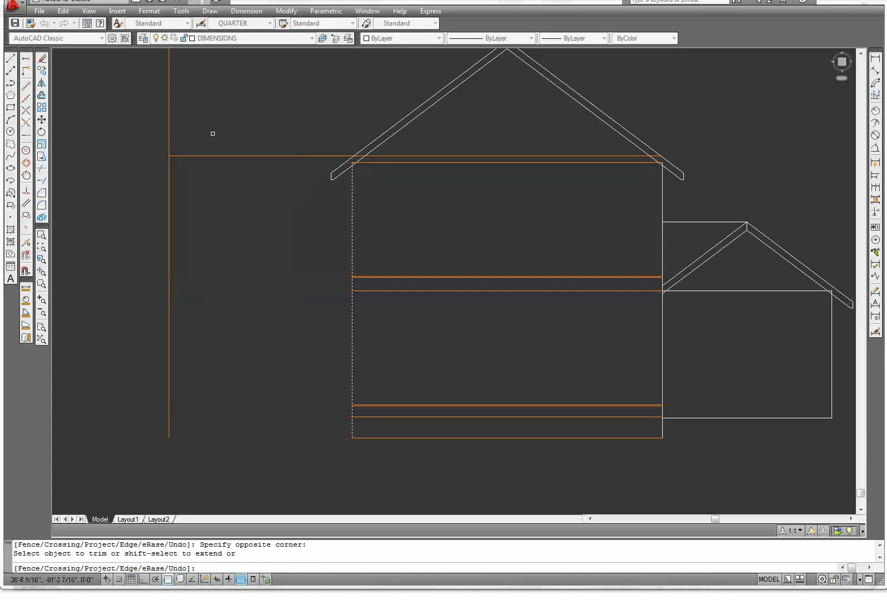
{"action": "key", "text": "Escape"}
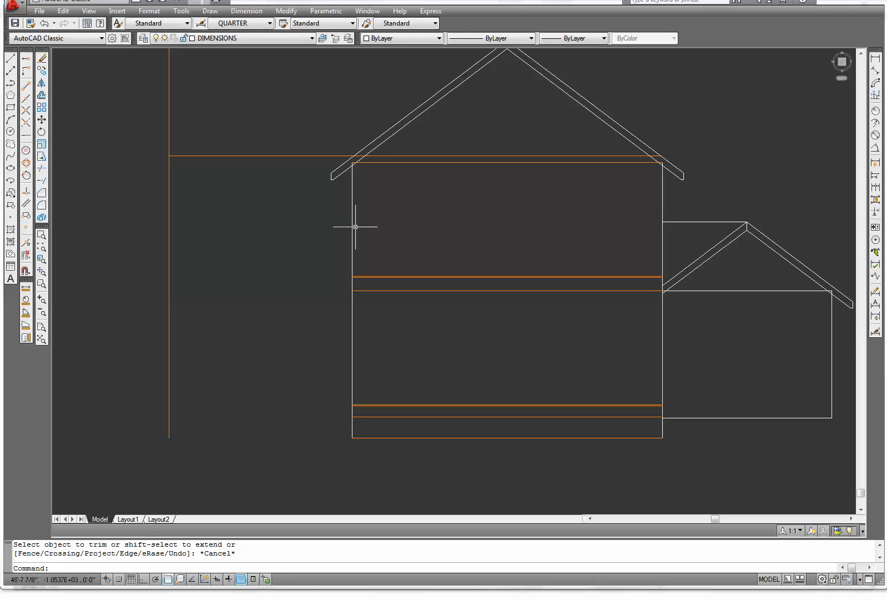
- Trim the part of the uppermost horizontal line that sticks out past the left roof slope
{"action": "scroll", "coordinate": [356, 227], "scroll_direction": "up", "scroll_amount": 3}
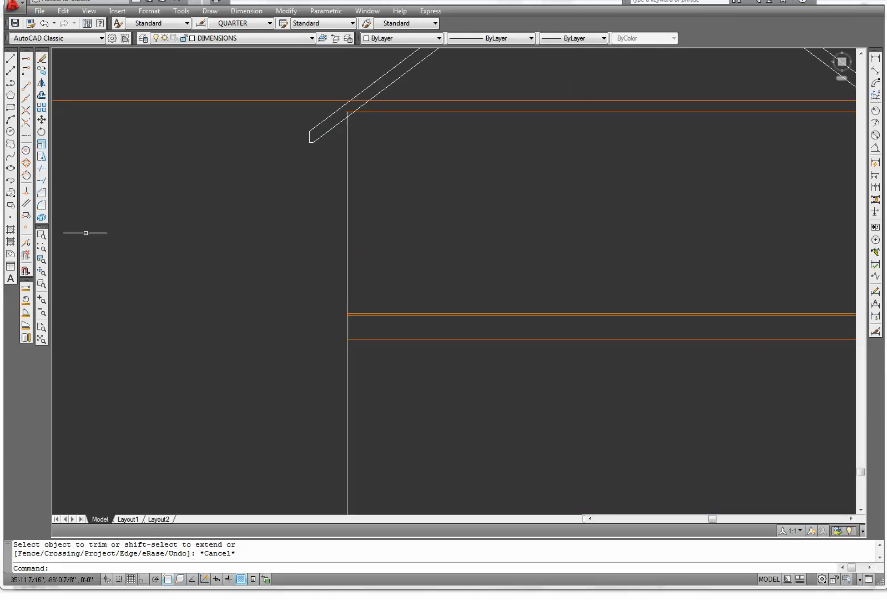
{"action": "left_click", "coordinate": [42, 169]}
{"action": "key", "text": "Return"}
{"action": "left_click", "coordinate": [273, 100]}
{"action": "right_click", "coordinate": [282, 129]}
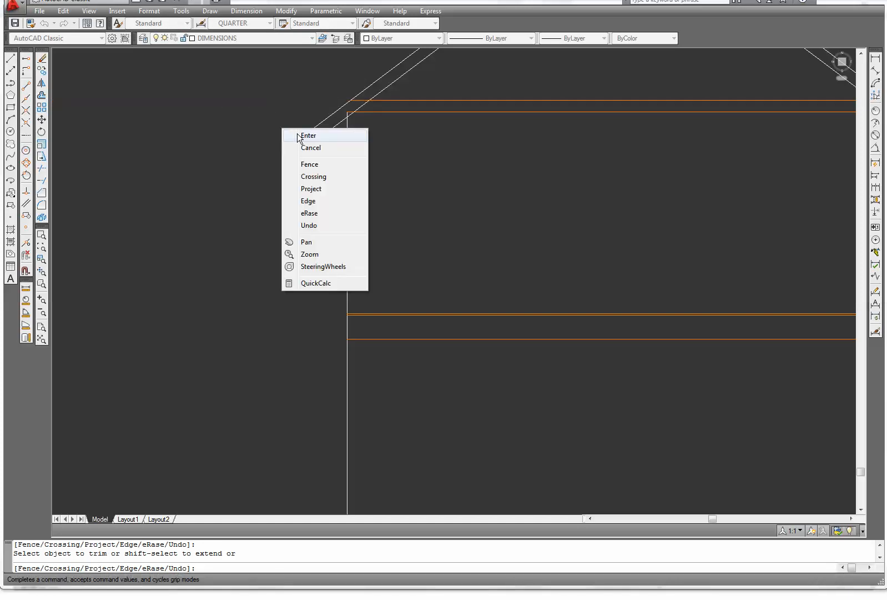
{"action": "left_click", "coordinate": [302, 135]}
- Erase the leftover vertical construction line to the left of the house
{"action": "scroll", "coordinate": [197, 164], "scroll_direction": "down", "scroll_amount": 5}
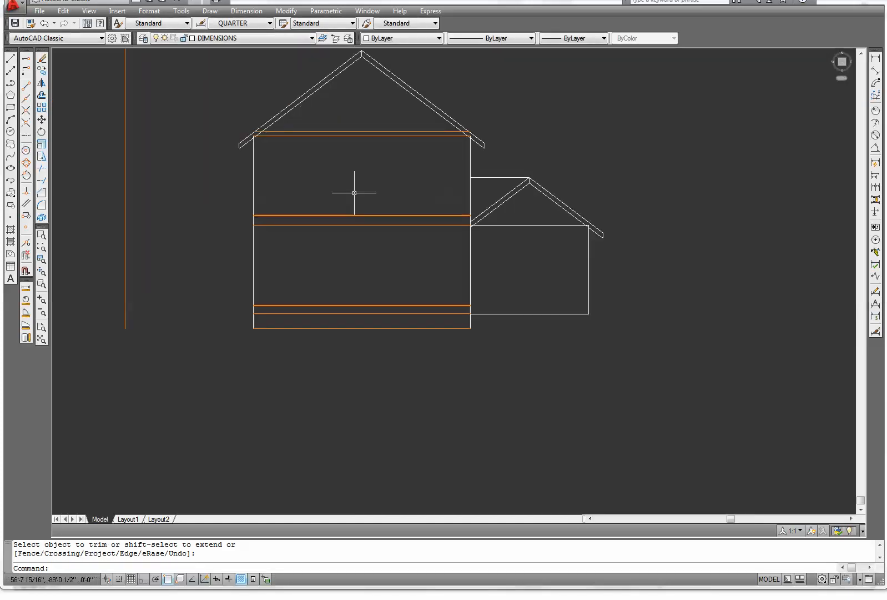
{"action": "scroll", "coordinate": [362, 263], "scroll_direction": "up", "scroll_amount": 1}
{"action": "left_click", "coordinate": [158, 343]}
{"action": "left_click", "coordinate": [113, 268]}
{"action": "right_click", "coordinate": [102, 243]}
{"action": "left_click", "coordinate": [128, 314]}
{"action": "scroll", "coordinate": [347, 291], "scroll_direction": "up", "scroll_amount": 1}
{"action": "middle_click_drag", "start_coordinate": [346, 291], "coordinate": [339, 325]}
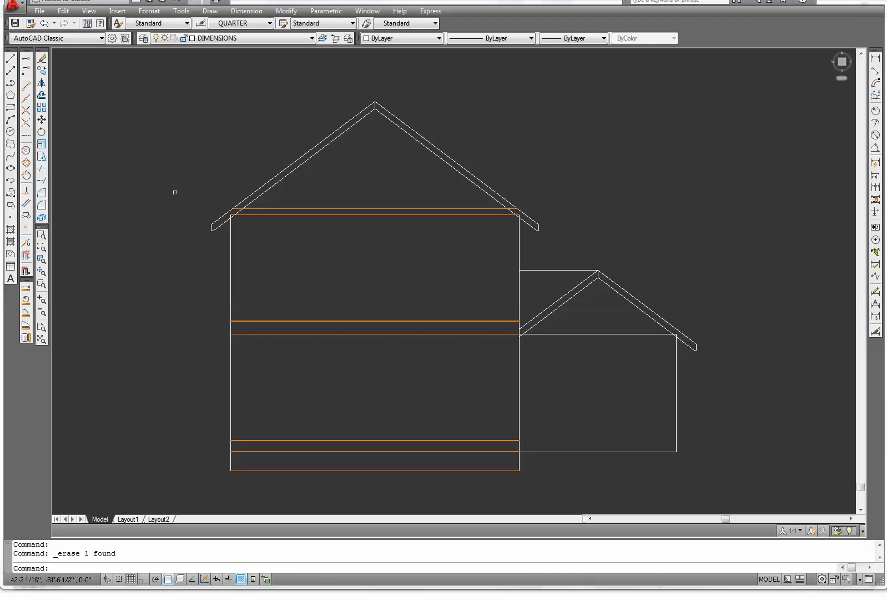
- Move all the horizontal construction lines inside the main house to layer 0
{"action": "left_click", "coordinate": [407, 482]}
{"action": "left_click", "coordinate": [318, 173]}
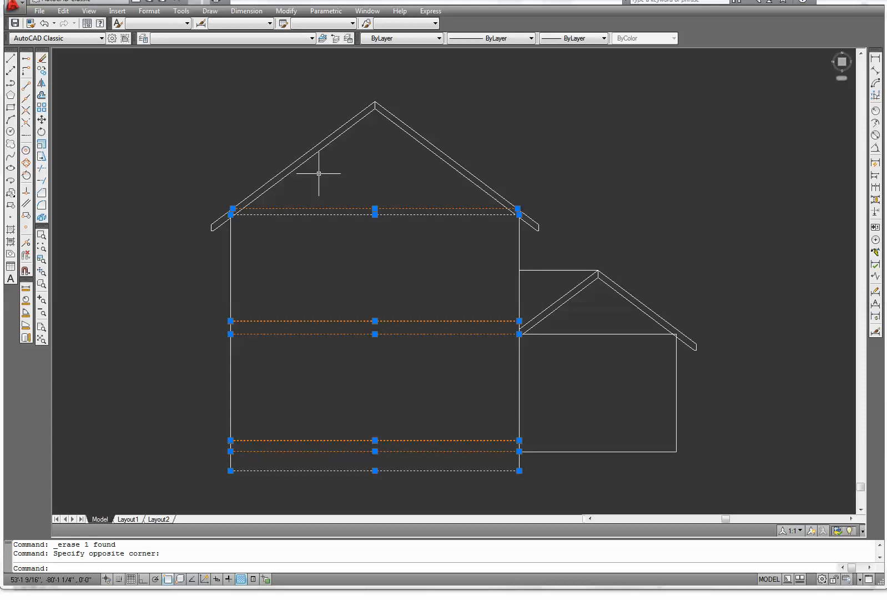
{"action": "left_click", "coordinate": [313, 39]}
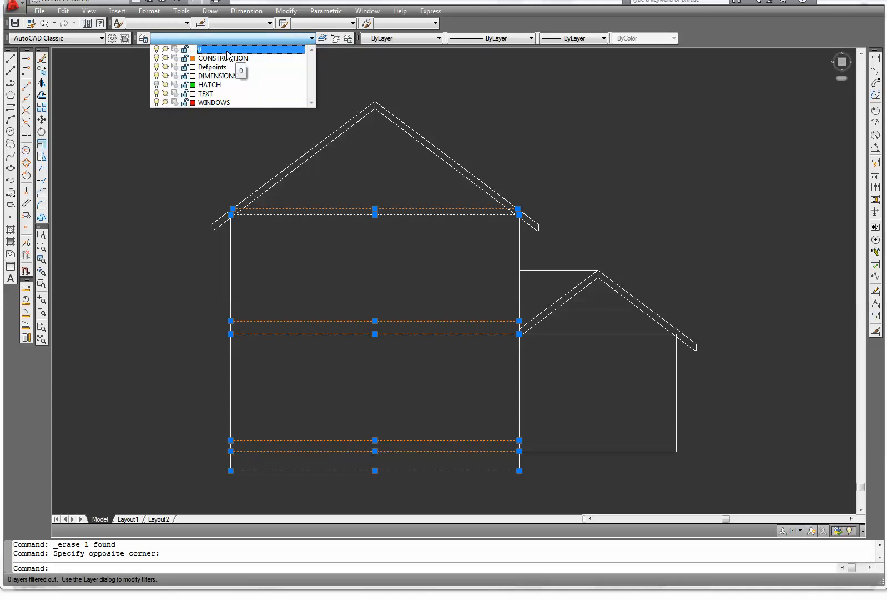
{"action": "left_click", "coordinate": [216, 75]}
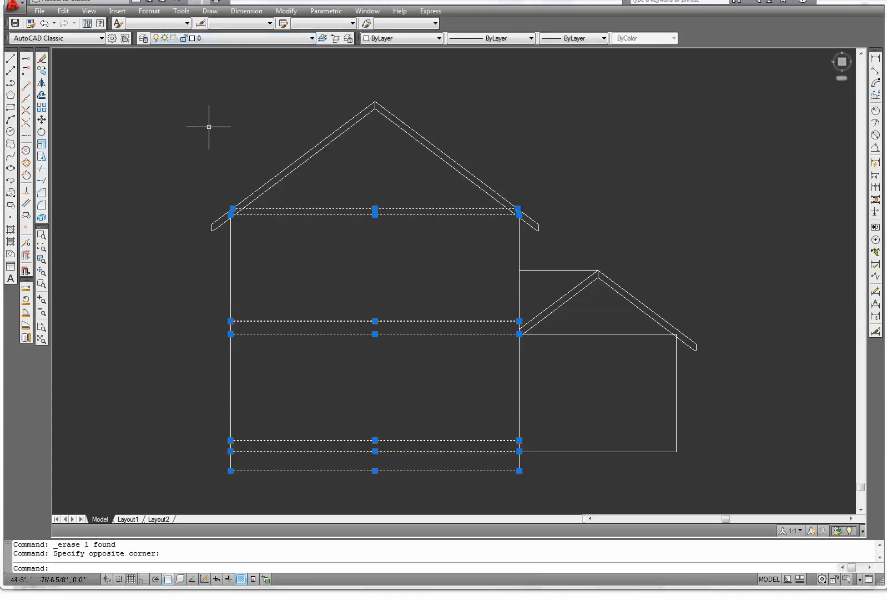
{"action": "key", "text": "Escape"}
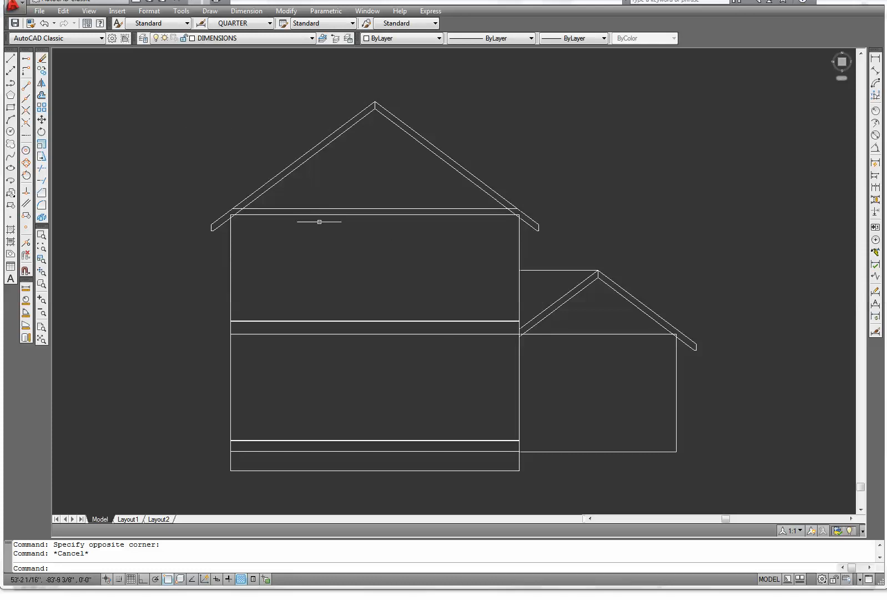
{"action": "left_click", "coordinate": [322, 215]}
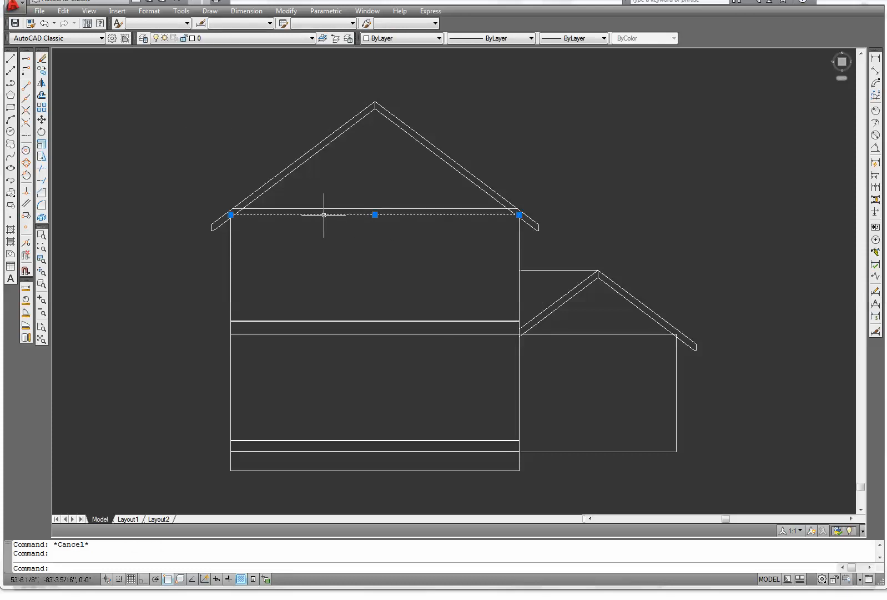
{"action": "left_click", "coordinate": [322, 209]}
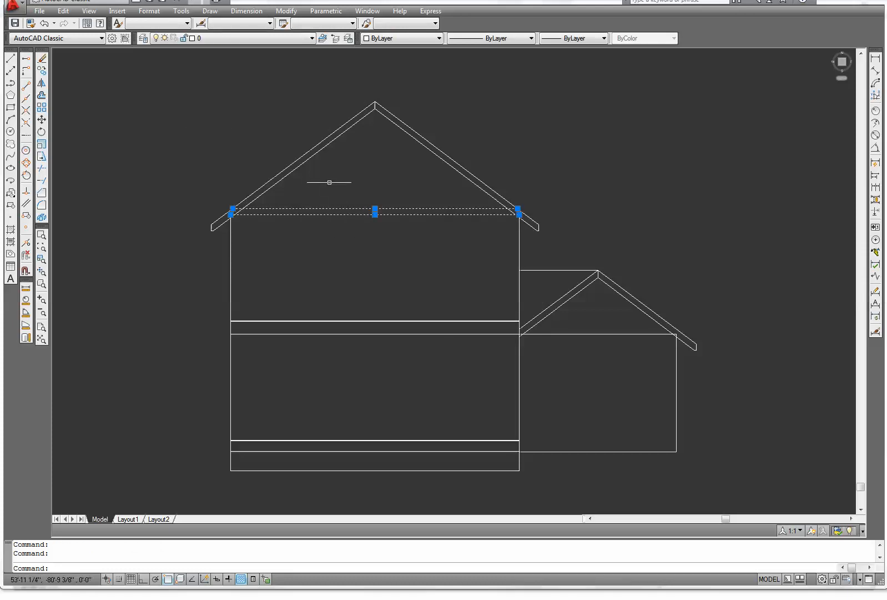
{"action": "key", "text": "Escape"}
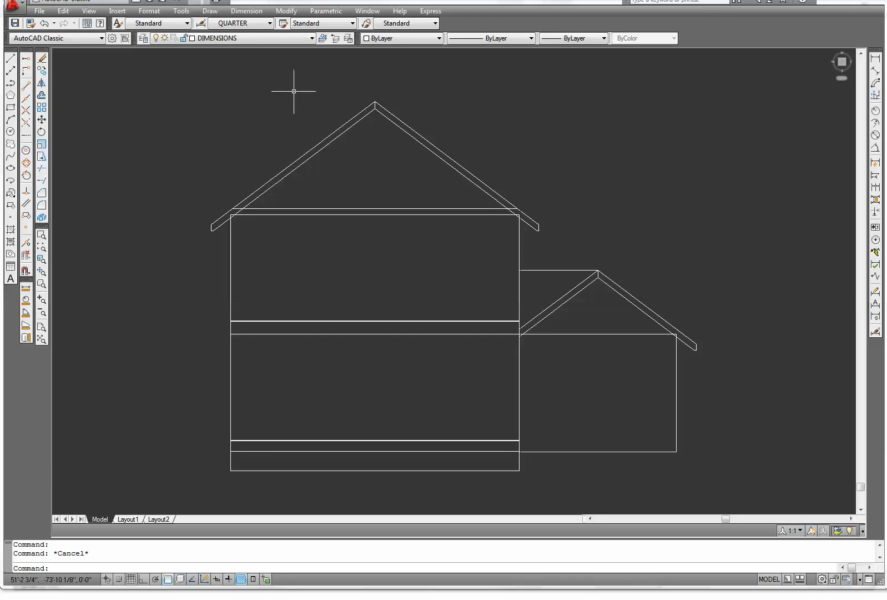
- Make layer 0 current, also applying Make Object's Layer Current to the uppermost horizontal line
{"action": "left_click", "coordinate": [312, 39]}
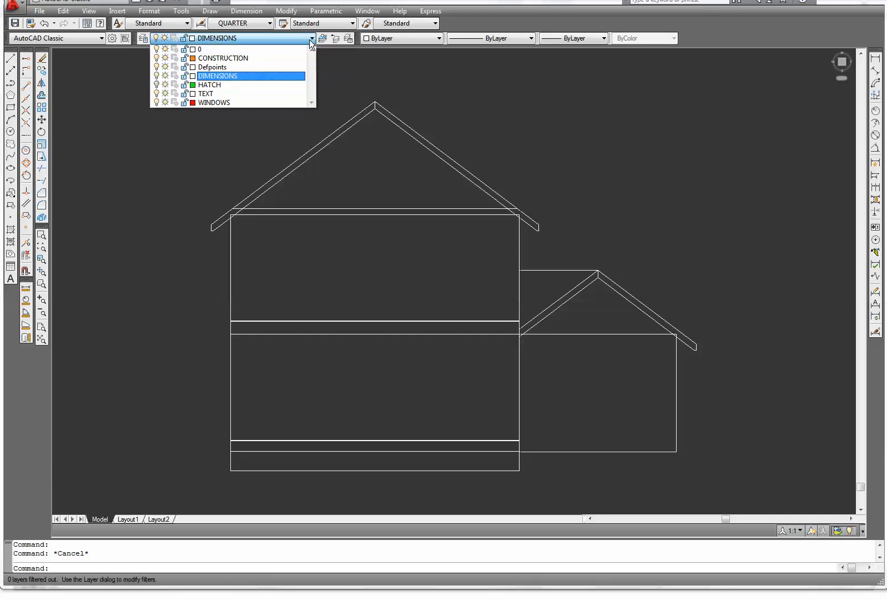
{"action": "left_click", "coordinate": [208, 50]}
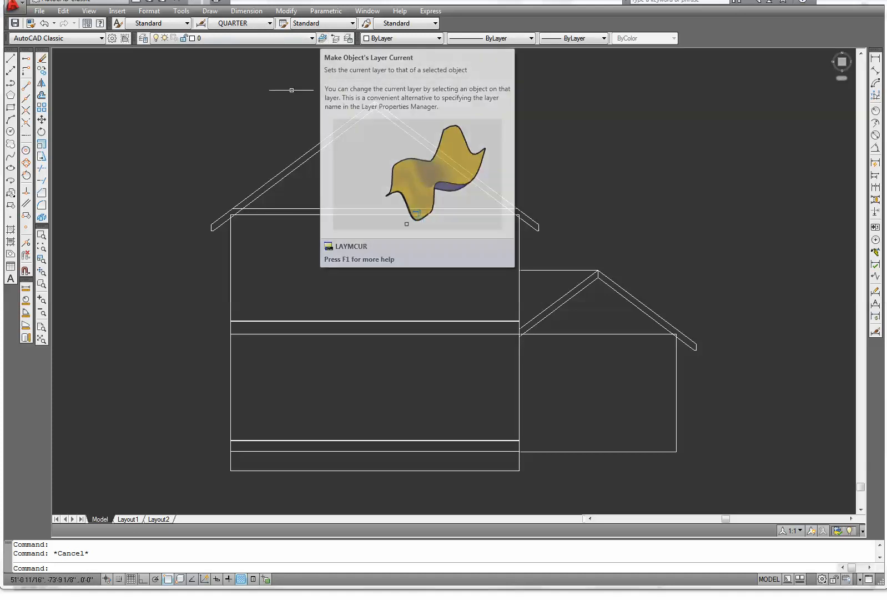
{"action": "left_click", "coordinate": [279, 207]}
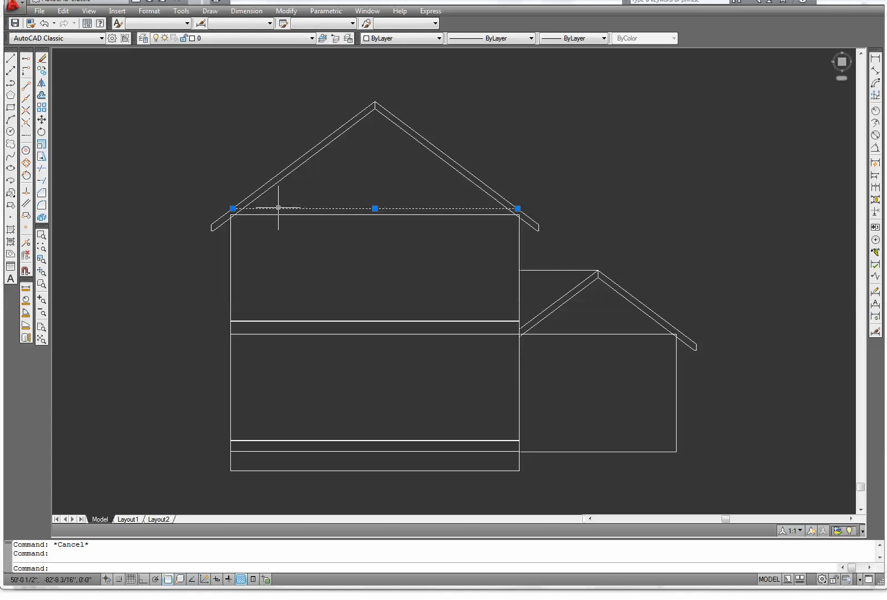
{"action": "left_click", "coordinate": [322, 39]}
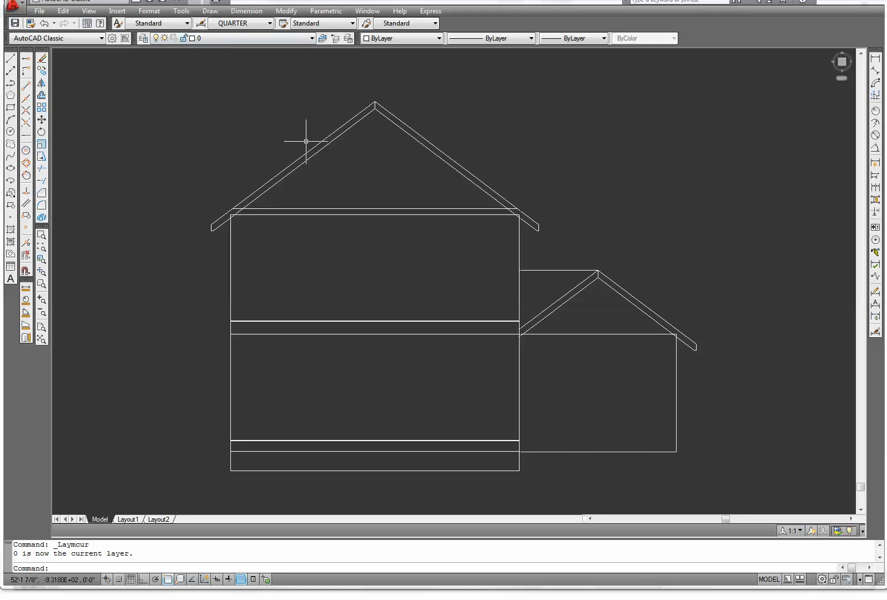
- Offset both outer wall lines of the main house inward by 3.5 inches
{"action": "mouse_move", "coordinate": [330, 289]}
{"action": "middle_mouse_down"}
{"action": "mouse_move", "coordinate": [337, 279]}
{"action": "mouse_move", "coordinate": [331, 301]}
{"action": "mouse_move", "coordinate": [307, 287]}
{"action": "middle_mouse_up"}
{"action": "scroll", "coordinate": [337, 277], "scroll_direction": "up", "scroll_amount": 1}
{"action": "scroll", "coordinate": [336, 277], "scroll_direction": "down", "scroll_amount": 1}
{"action": "scroll", "coordinate": [337, 275], "scroll_direction": "up", "scroll_amount": 1}
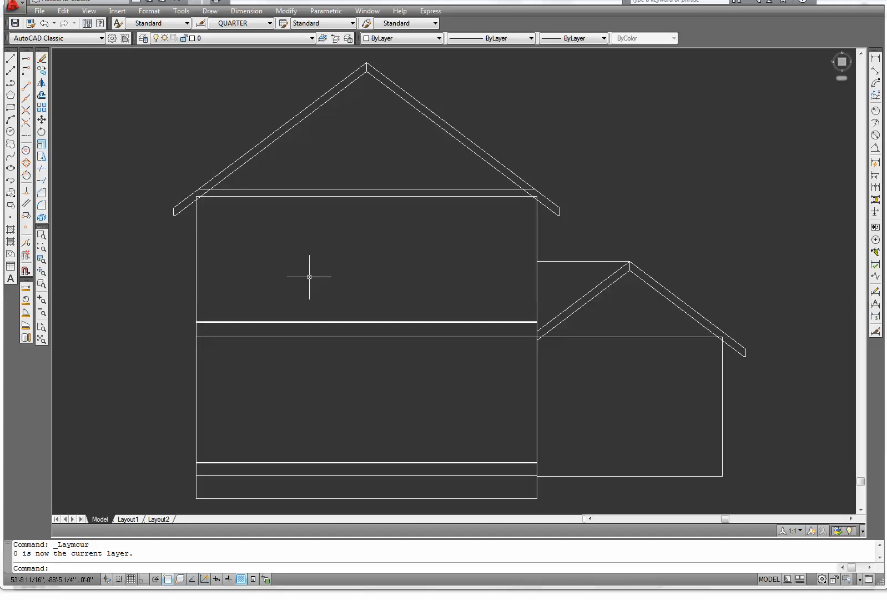
{"action": "left_click", "coordinate": [41, 96]}
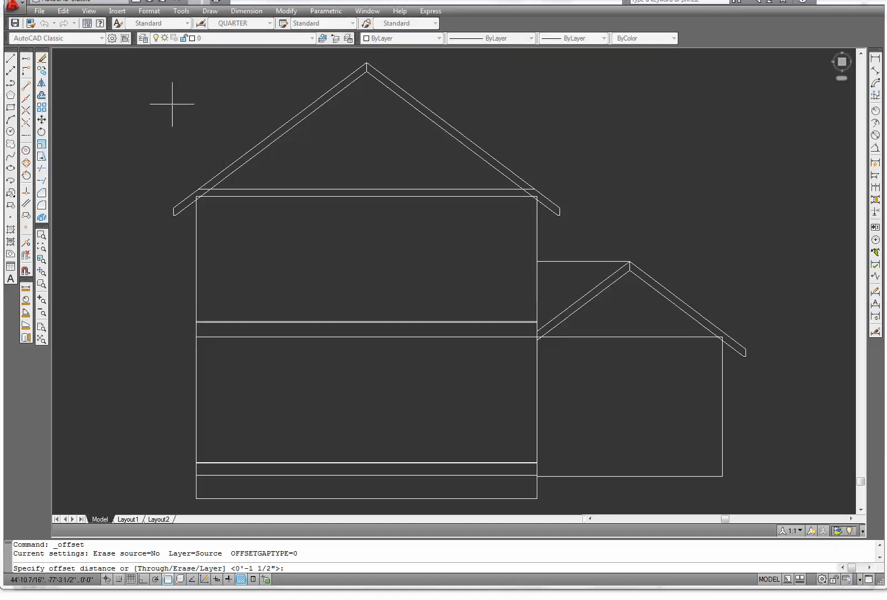
{"action": "type", "text": "3.5"}
{"action": "key", "text": "Return"}
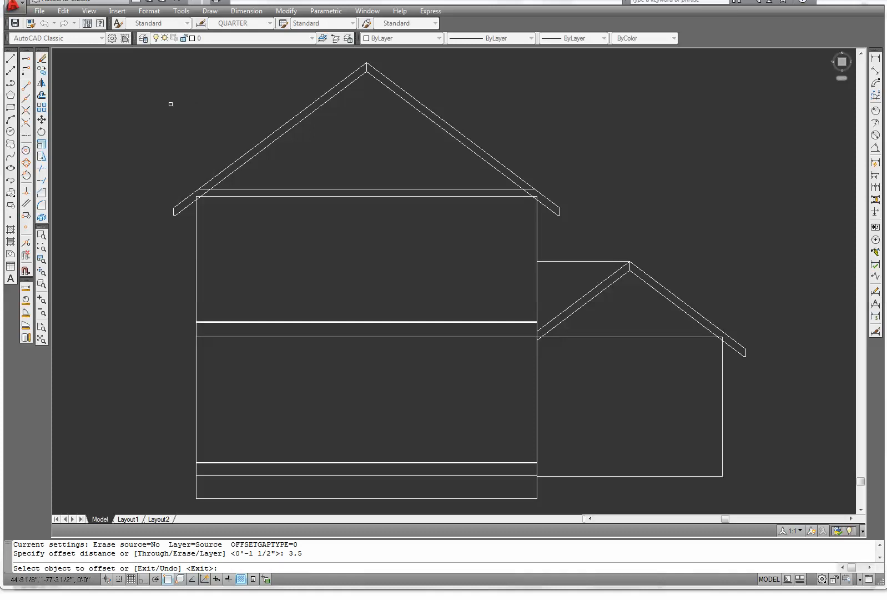
{"action": "left_click", "coordinate": [195, 267]}
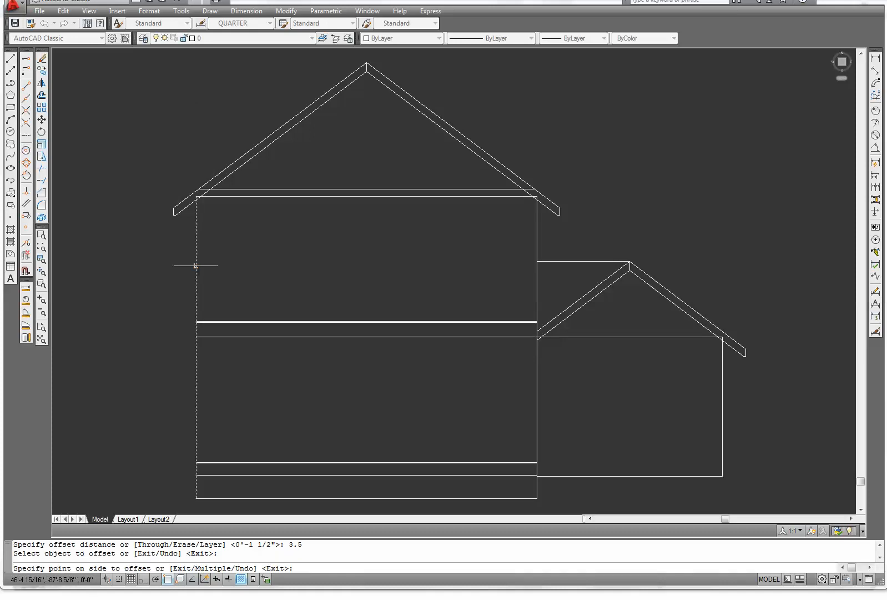
{"action": "left_click", "coordinate": [249, 265]}
{"action": "left_click", "coordinate": [537, 242]}
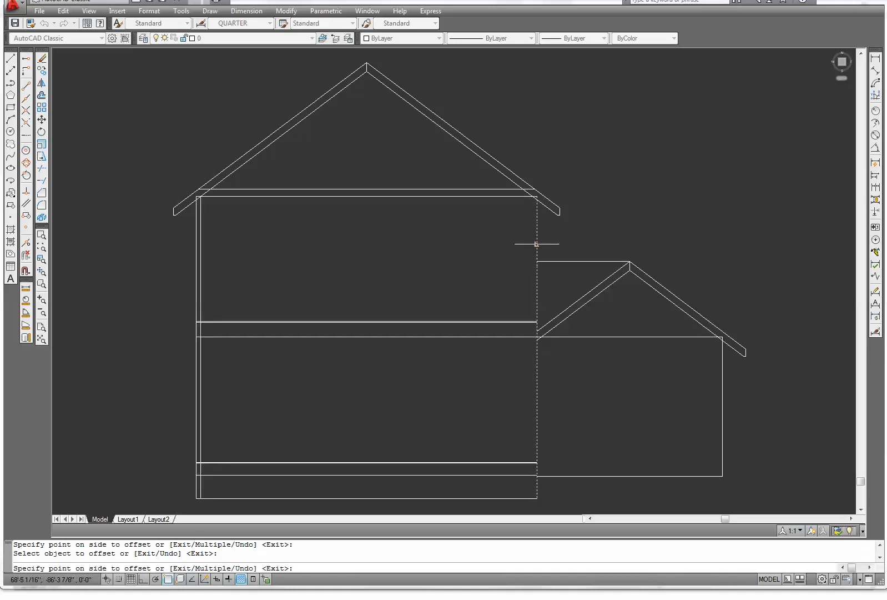
{"action": "left_click", "coordinate": [405, 257]}
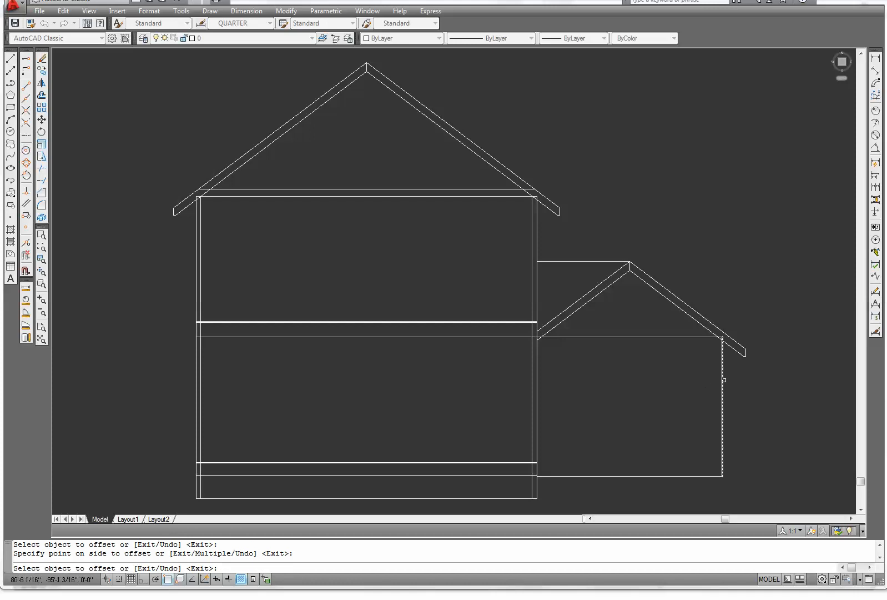
- Offset the outer wall line of the smaller side building 3.5 inches inward and finish the Offset command
{"action": "left_click", "coordinate": [722, 380]}
{"action": "left_click", "coordinate": [628, 399]}
{"action": "right_click", "coordinate": [627, 399]}
{"action": "left_click", "coordinate": [644, 404]}
- Offset the horizontal ridge line between the main house and the side building's roof peak 7.5 inches downward
{"action": "scroll", "coordinate": [198, 336], "scroll_direction": "up", "scroll_amount": 5}
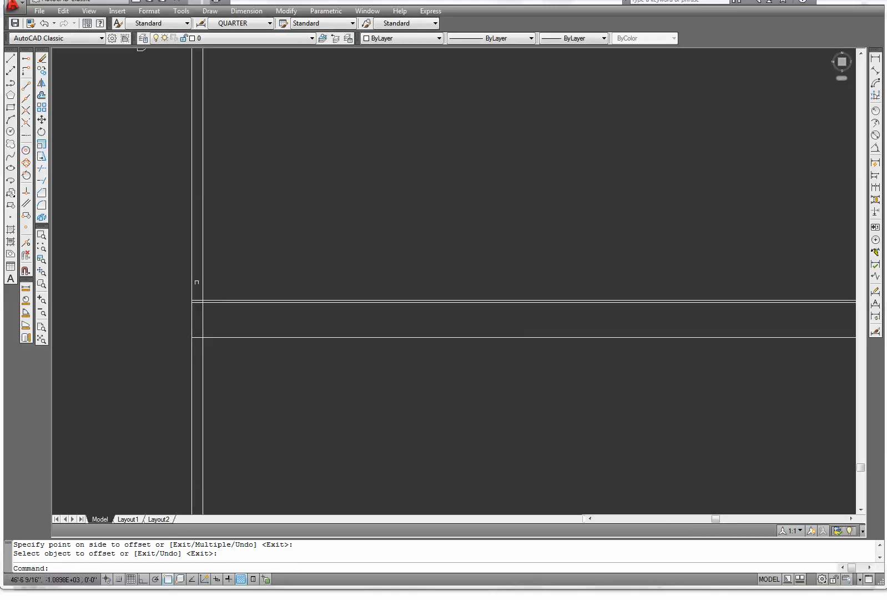
{"action": "scroll", "coordinate": [287, 208], "scroll_direction": "down", "scroll_amount": 4}
{"action": "middle_click_drag", "start_coordinate": [361, 186], "coordinate": [349, 329]}
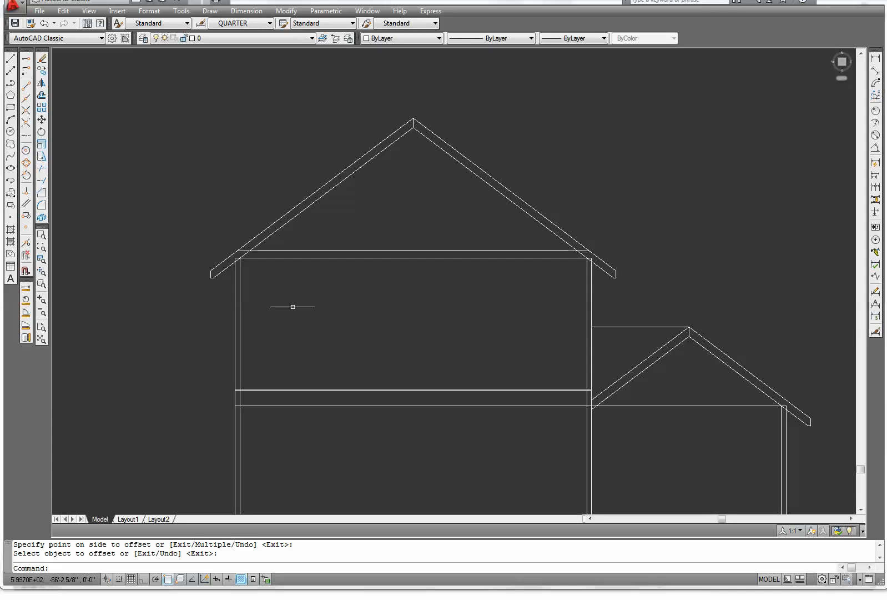
{"action": "left_click", "coordinate": [42, 96]}
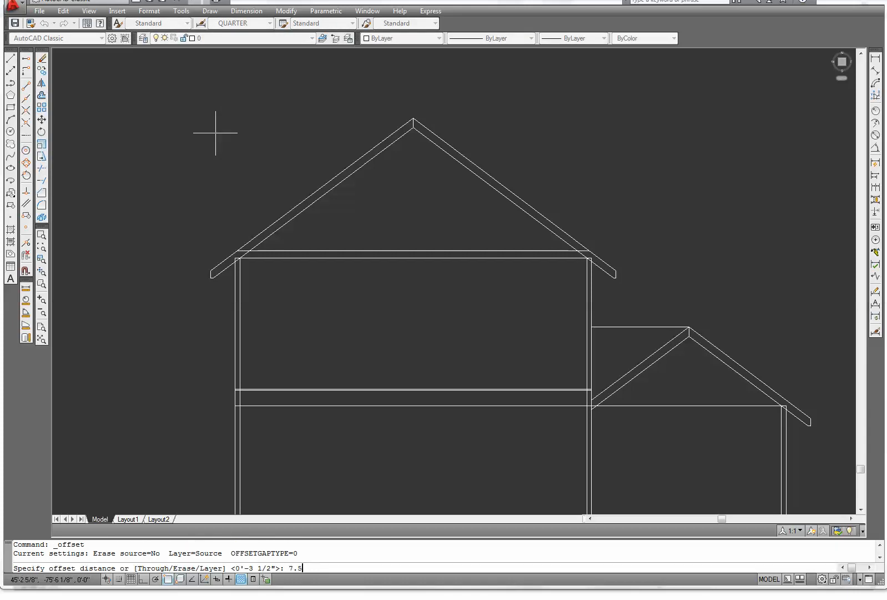
{"action": "type", "text": "7.5"}
{"action": "key", "text": "Return"}
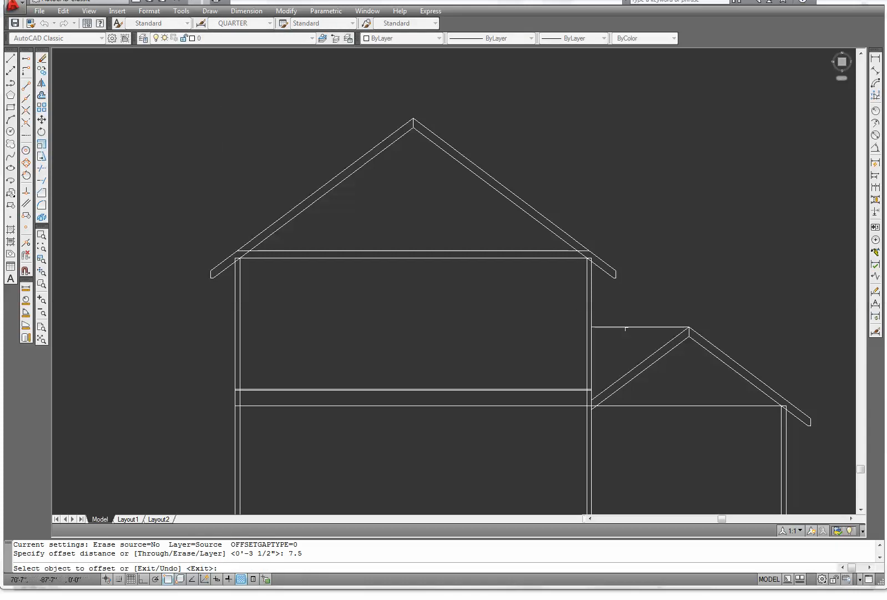
{"action": "left_click", "coordinate": [626, 326]}
{"action": "left_click", "coordinate": [626, 354]}
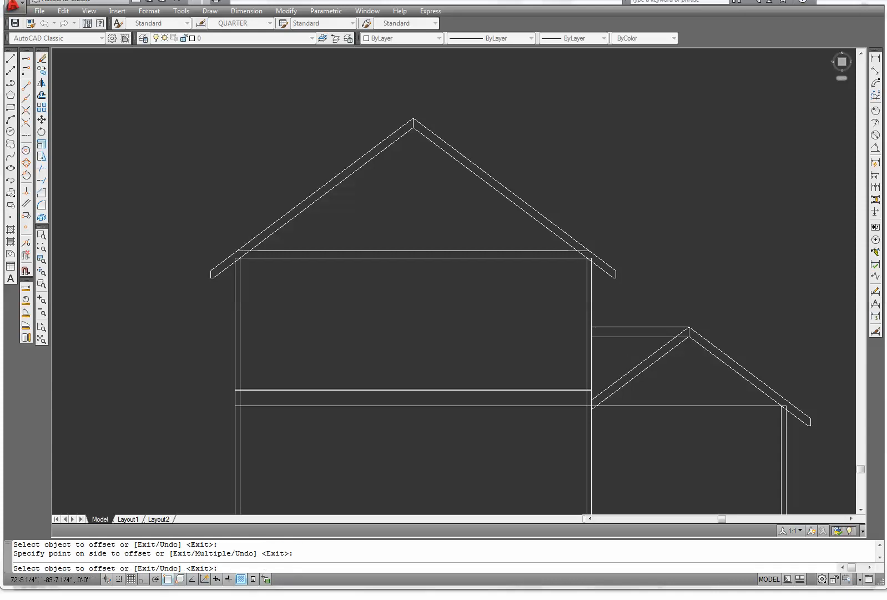
{"action": "scroll", "coordinate": [666, 371], "scroll_direction": "up", "scroll_amount": 1}
{"action": "scroll", "coordinate": [667, 370], "scroll_direction": "up", "scroll_amount": 1}
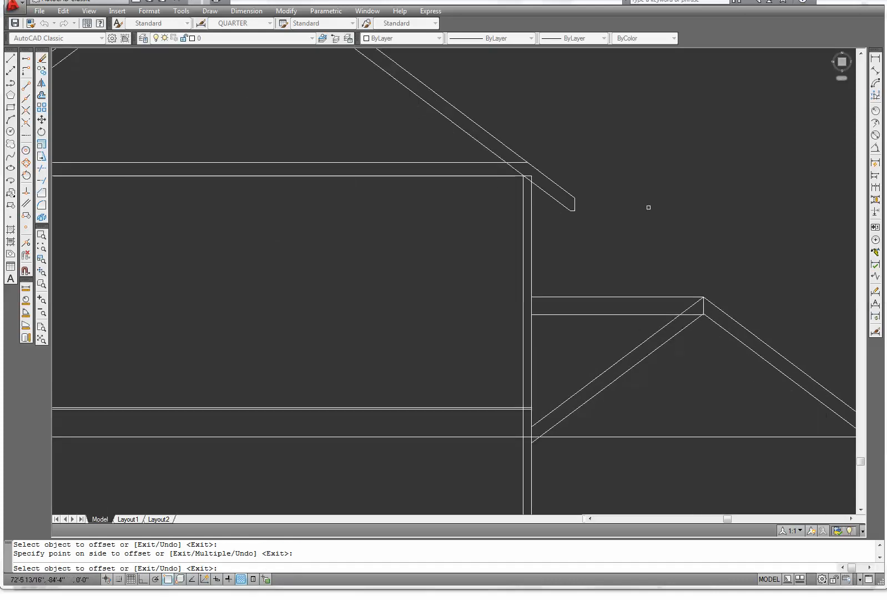
{"action": "right_click", "coordinate": [648, 208]}
{"action": "left_click", "coordinate": [669, 217]}
- Offset the upper line of the main roof's left slope outward by .625 inches
{"action": "scroll", "coordinate": [665, 221], "scroll_direction": "down", "scroll_amount": 2}
{"action": "middle_click_drag", "start_coordinate": [656, 233], "coordinate": [615, 305]}
{"action": "right_click", "coordinate": [417, 344]}
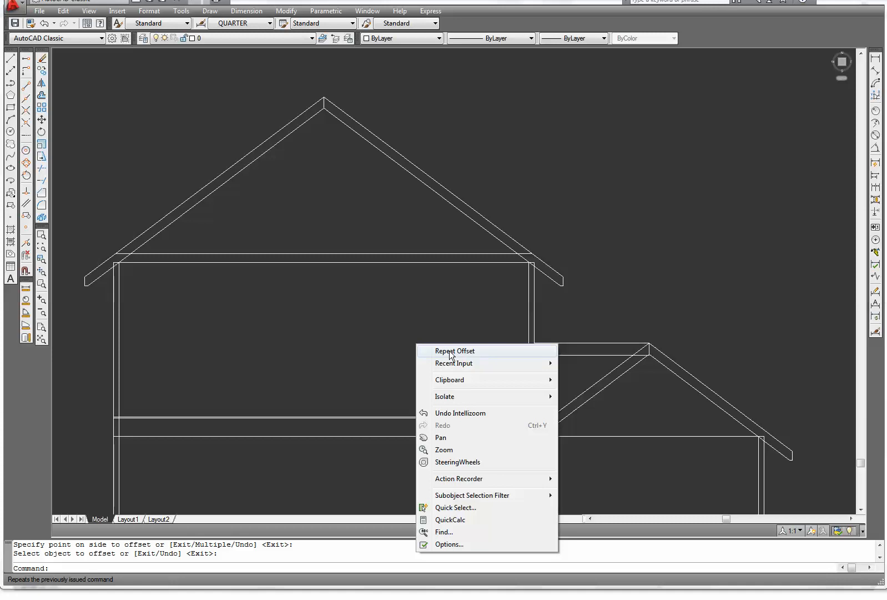
{"action": "mouse_move", "coordinate": [451, 366]}
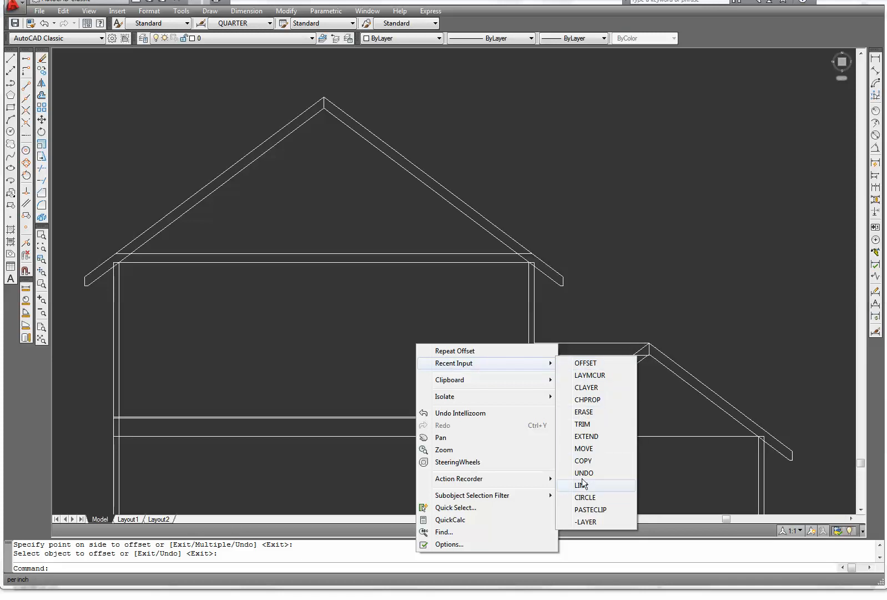
{"action": "left_click", "coordinate": [447, 351]}
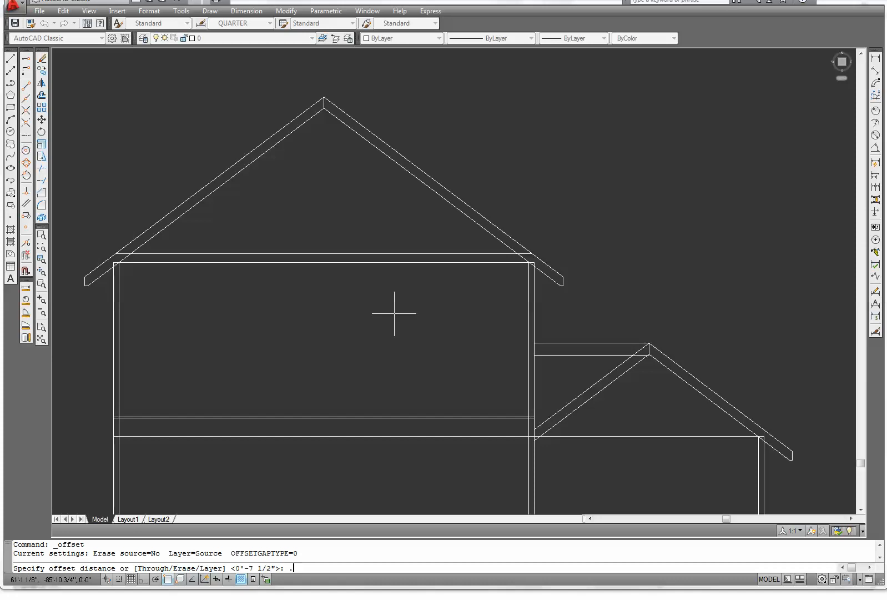
{"action": "key", "text": "Return"}
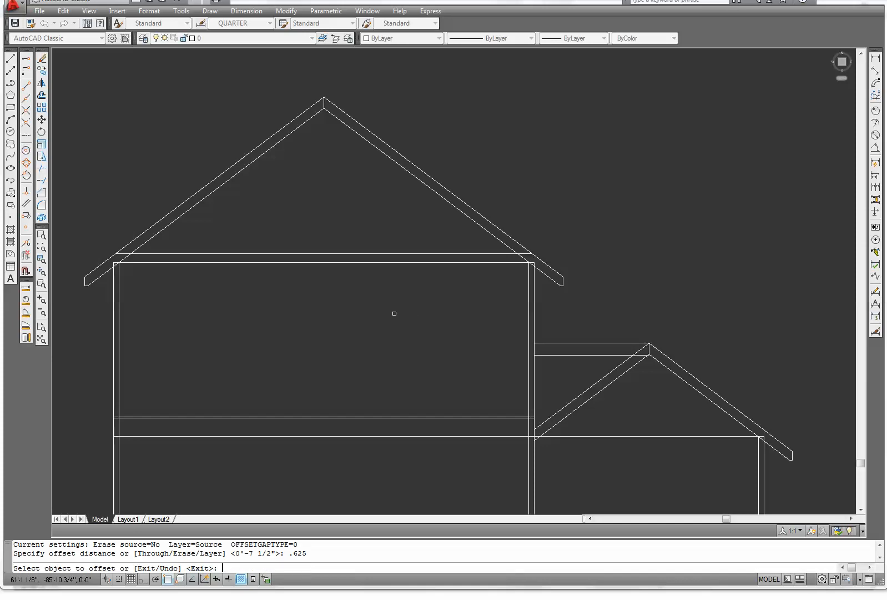
{"action": "middle_click_drag", "start_coordinate": [242, 194], "coordinate": [386, 297]}
{"action": "scroll", "coordinate": [385, 296], "scroll_direction": "up", "scroll_amount": 2}
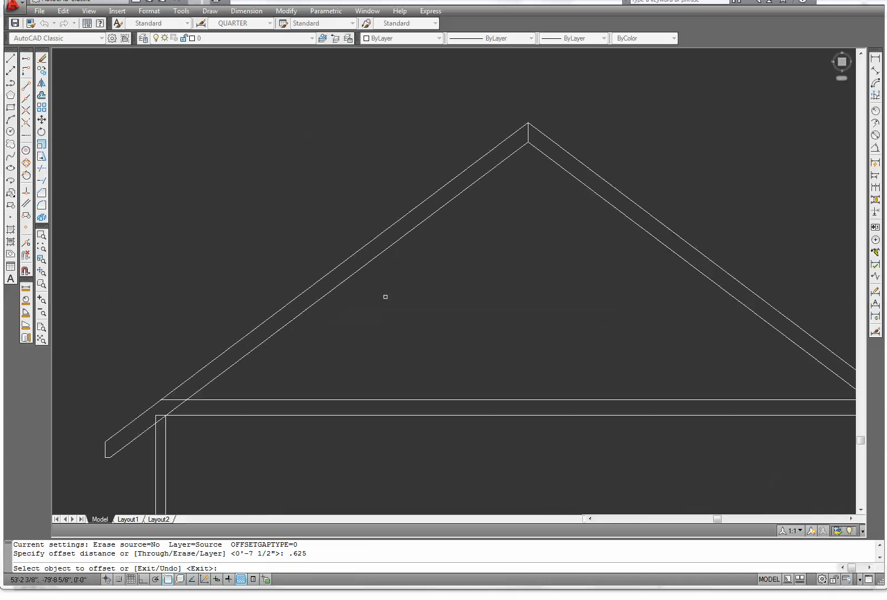
{"action": "left_click", "coordinate": [327, 274]}
{"action": "left_click", "coordinate": [243, 236]}
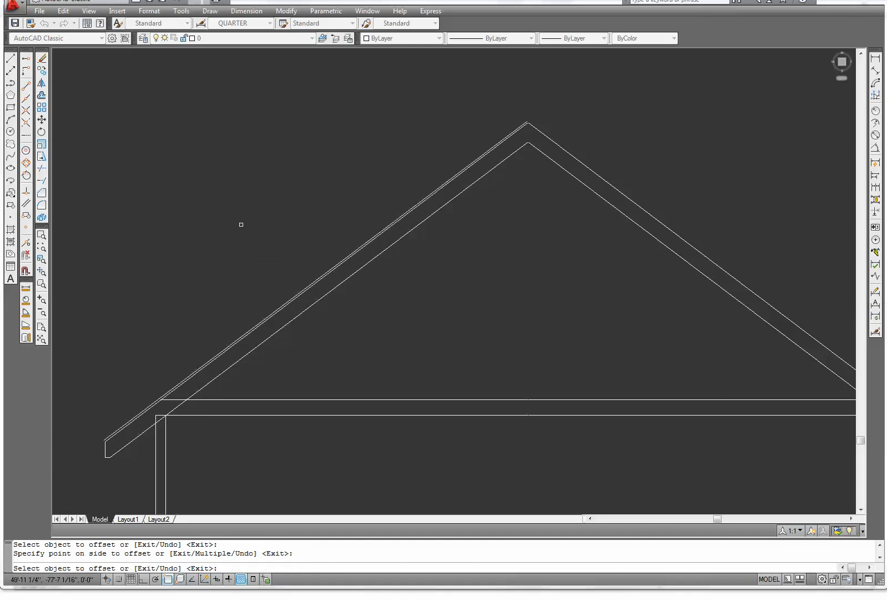
- Offset the upper line of the main roof's right slope outward by the same .625 inches and finish the command
{"action": "left_click", "coordinate": [621, 191]}
{"action": "left_click", "coordinate": [685, 119]}
{"action": "right_click", "coordinate": [691, 125]}
{"action": "left_click", "coordinate": [700, 123]}
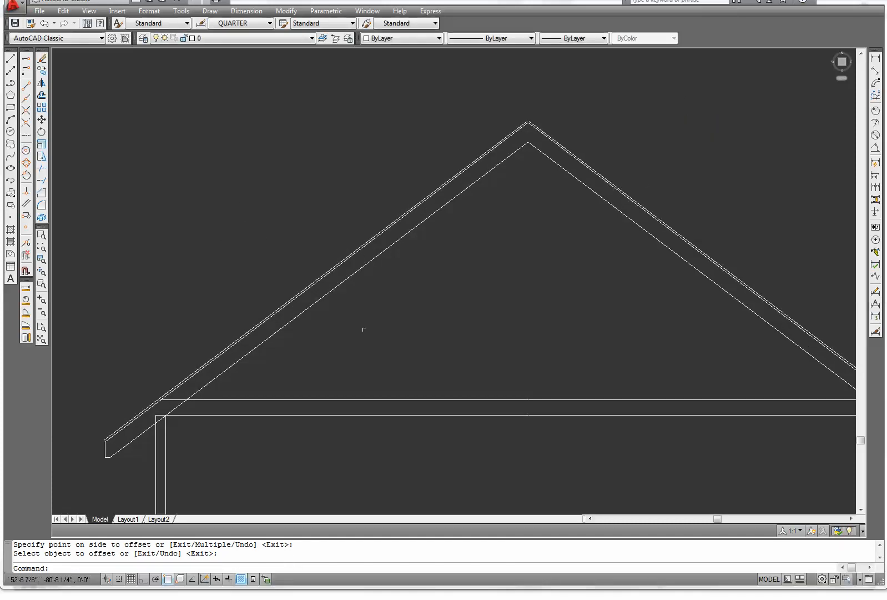
- Extend the main house's left outer wall line up to the top rafter line of the roof
{"action": "scroll", "coordinate": [305, 281], "scroll_direction": "up", "scroll_amount": 5}
{"action": "scroll", "coordinate": [410, 285], "scroll_direction": "down", "scroll_amount": 4}
{"action": "scroll", "coordinate": [496, 283], "scroll_direction": "down", "scroll_amount": 2}
{"action": "middle_click_drag", "start_coordinate": [533, 274], "coordinate": [455, 256]}
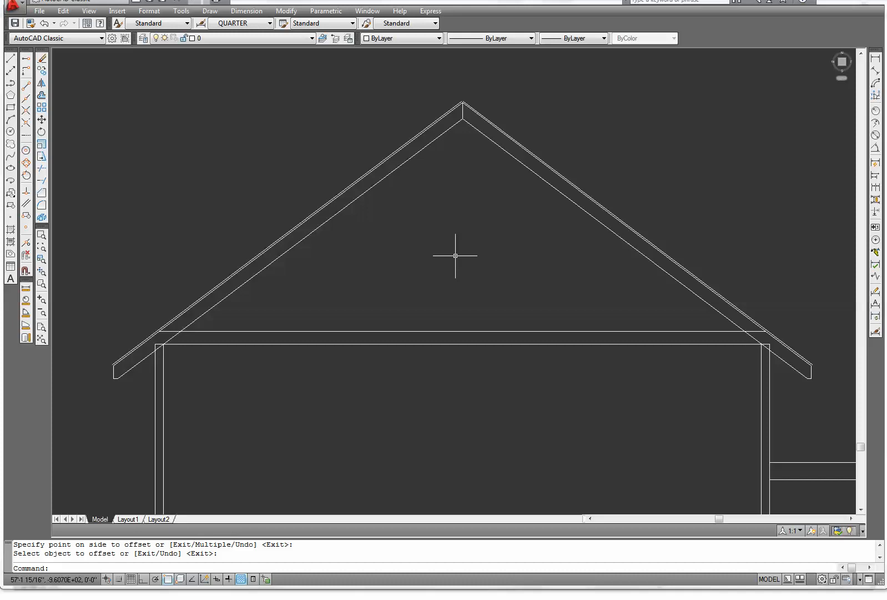
{"action": "scroll", "coordinate": [144, 369], "scroll_direction": "up", "scroll_amount": 5}
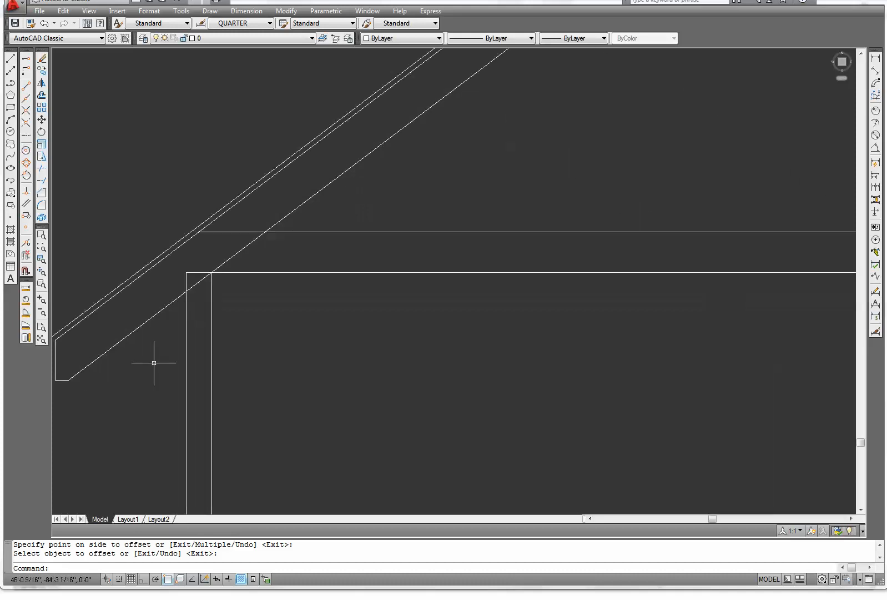
{"action": "scroll", "coordinate": [439, 271], "scroll_direction": "down", "scroll_amount": 4}
{"action": "mouse_move", "coordinate": [603, 302]}
{"action": "middle_mouse_down"}
{"action": "mouse_move", "coordinate": [564, 343]}
{"action": "mouse_move", "coordinate": [574, 361]}
{"action": "middle_mouse_up"}
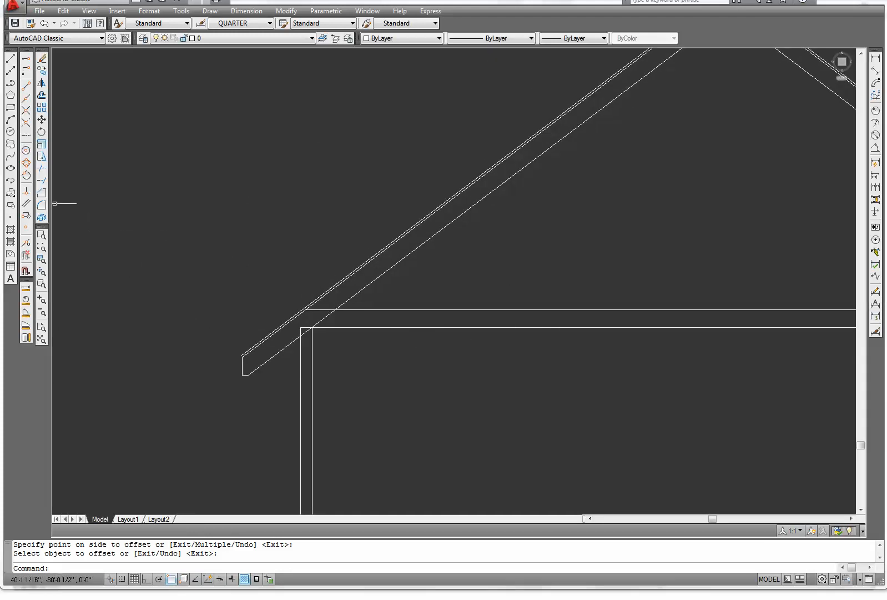
{"action": "left_click", "coordinate": [40, 181]}
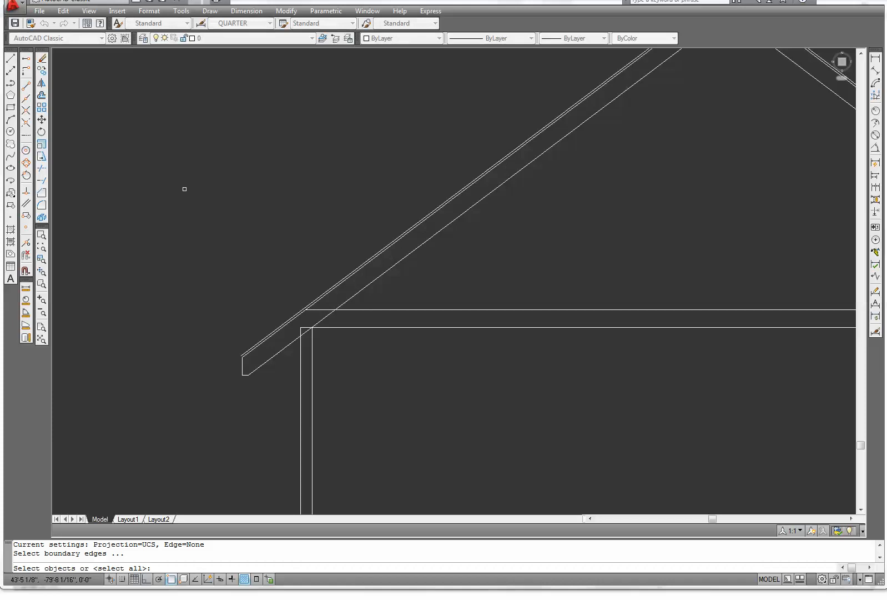
{"action": "key", "text": "Return"}
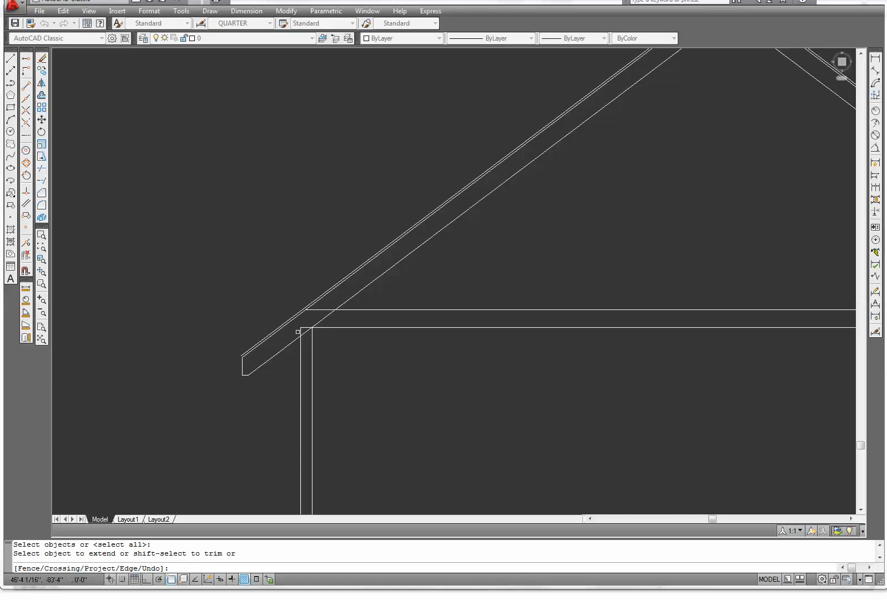
{"action": "left_click", "coordinate": [298, 334]}
{"action": "right_click", "coordinate": [221, 258]}
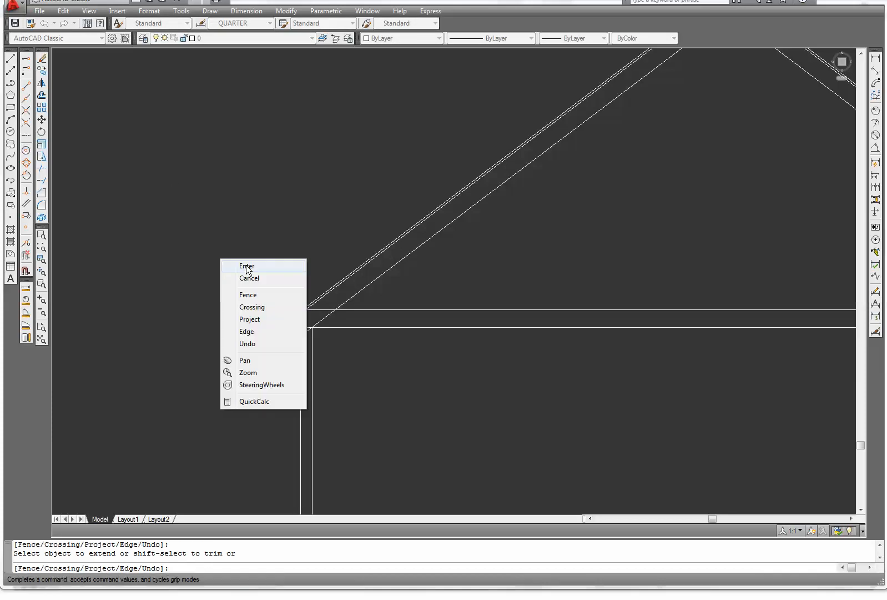
{"action": "left_click", "coordinate": [246, 265]}
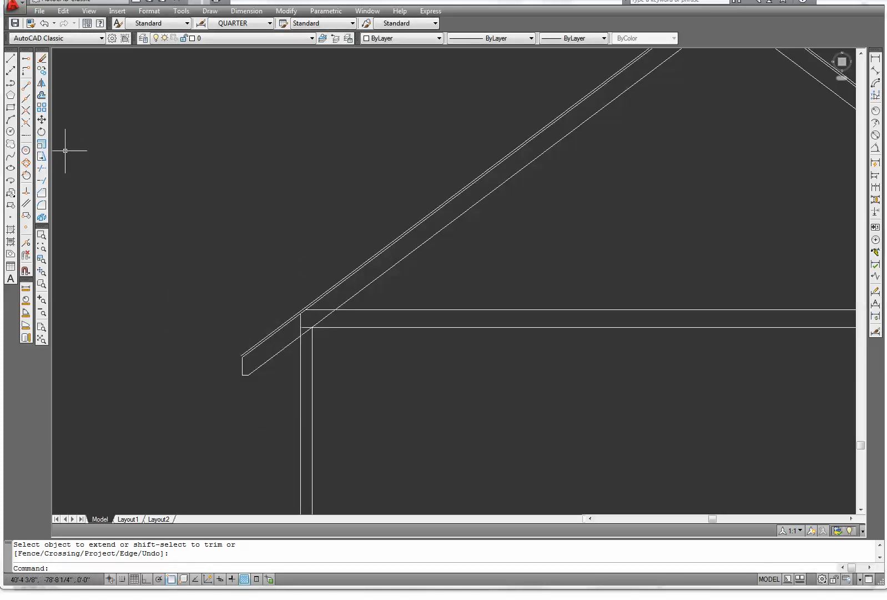
- Offset the top rafter line of the left roof slope 1.5 inches toward the inside of the roof
{"action": "left_click", "coordinate": [42, 95]}
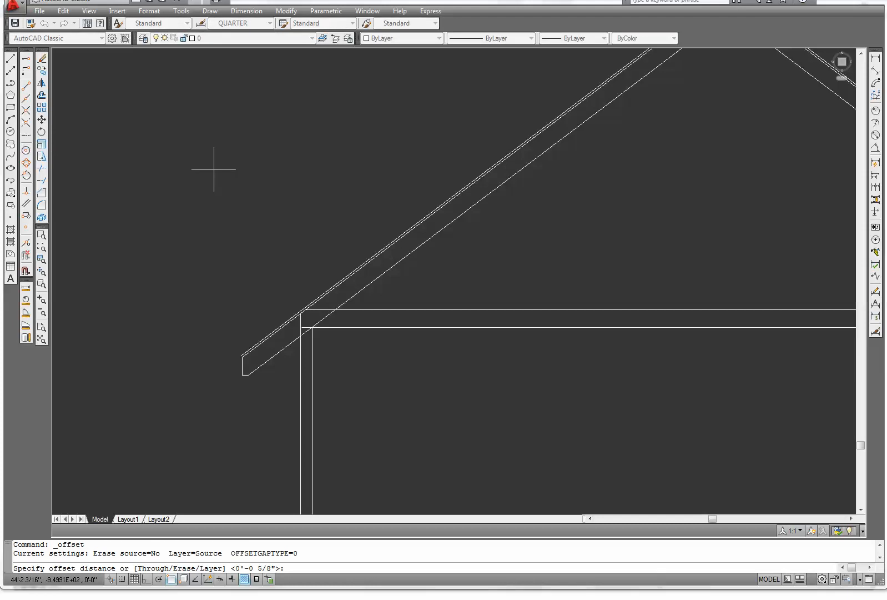
{"action": "type", "text": "1.5"}
{"action": "key", "text": "Return"}
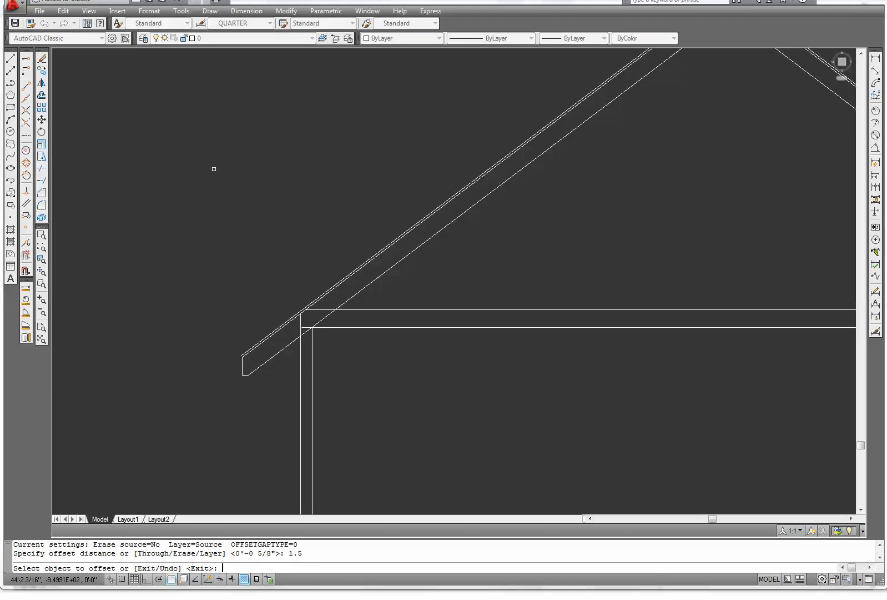
{"action": "scroll", "coordinate": [401, 323], "scroll_direction": "up", "scroll_amount": 2}
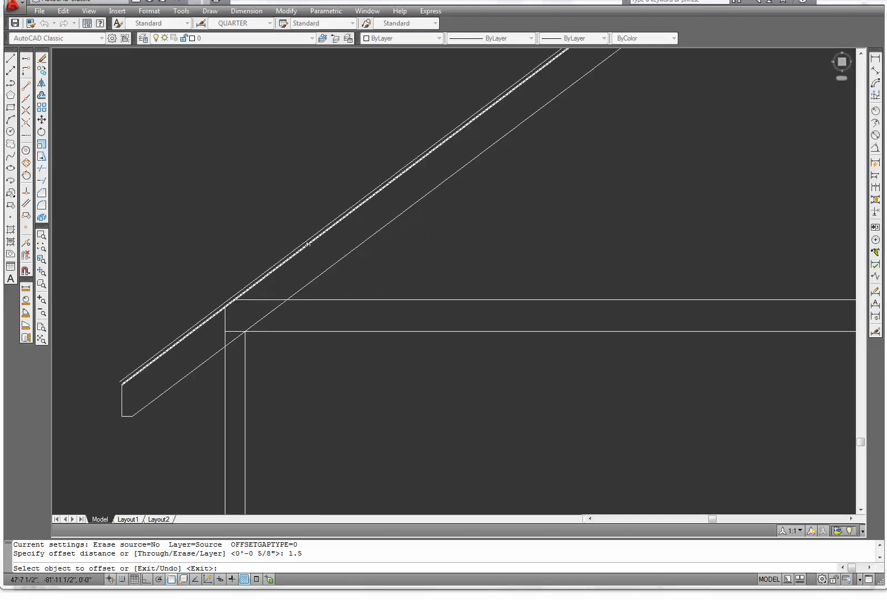
{"action": "left_click", "coordinate": [309, 243]}
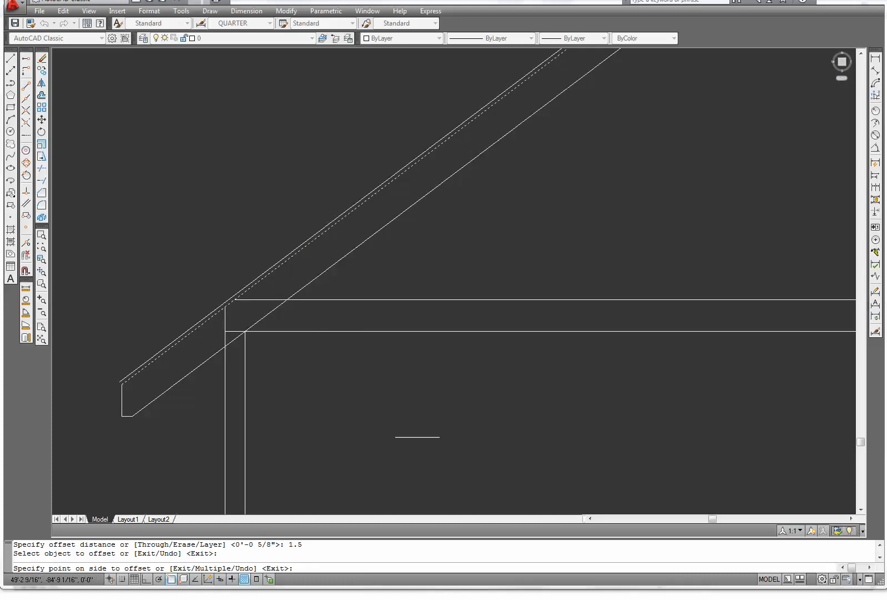
{"action": "left_click", "coordinate": [388, 407]}
{"action": "right_click", "coordinate": [414, 409]}
{"action": "left_click", "coordinate": [425, 415]}
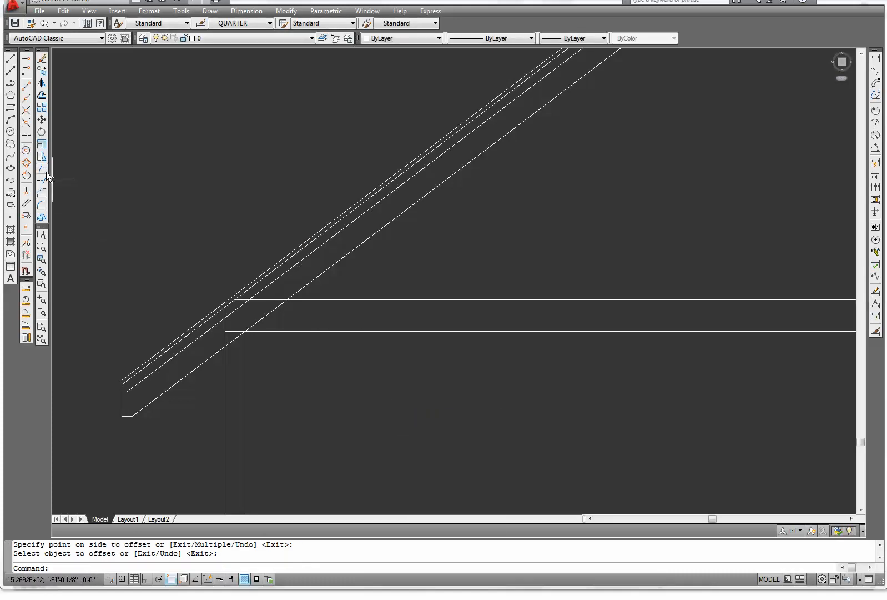
- Trim the ceiling joist's left end to the offset slope line, removing the excess joist, wall and offset line pieces to leave a clipped corner
{"action": "key", "text": "Return"}
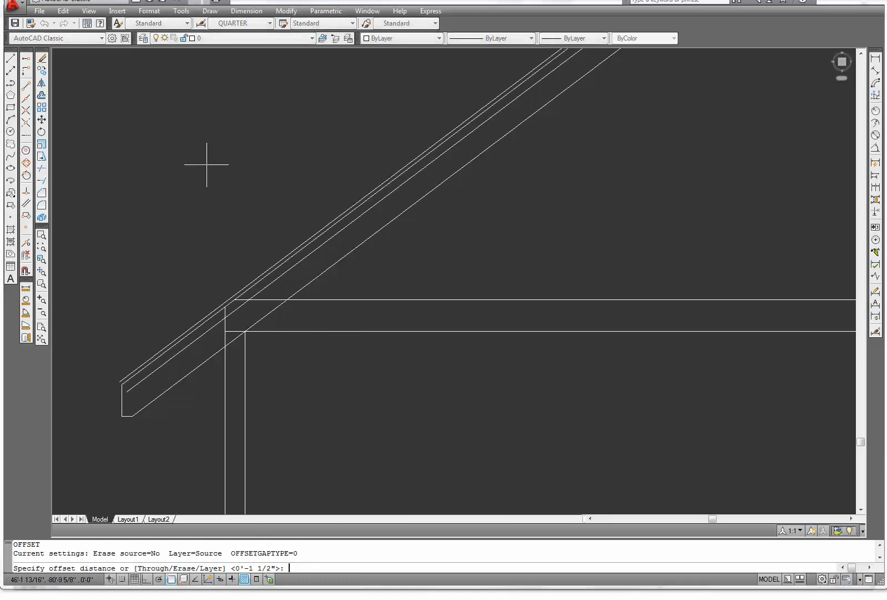
{"action": "left_click", "coordinate": [44, 169]}
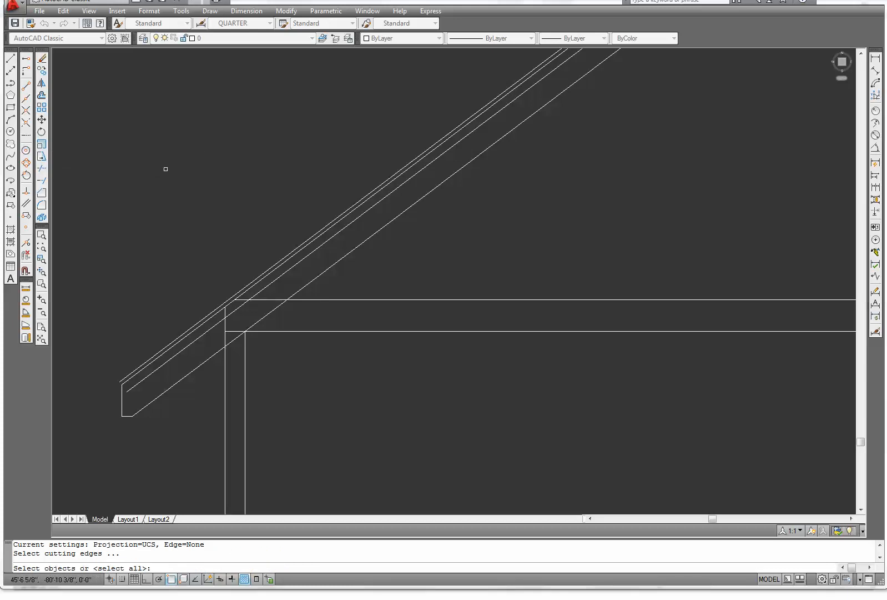
{"action": "key", "text": "Return"}
{"action": "scroll", "coordinate": [265, 302], "scroll_direction": "up", "scroll_amount": 3}
{"action": "left_click", "coordinate": [252, 284]}
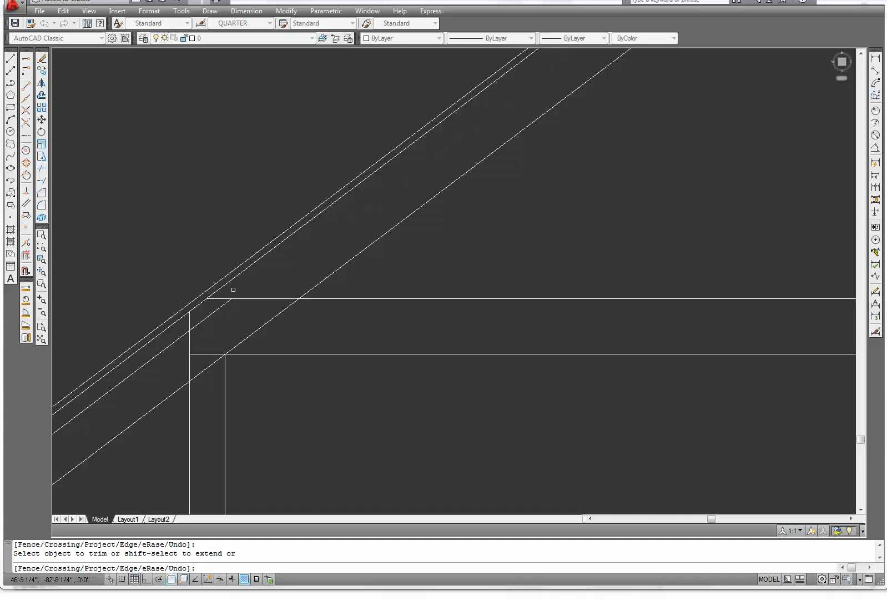
{"action": "left_click", "coordinate": [220, 298]}
{"action": "left_click", "coordinate": [189, 317]}
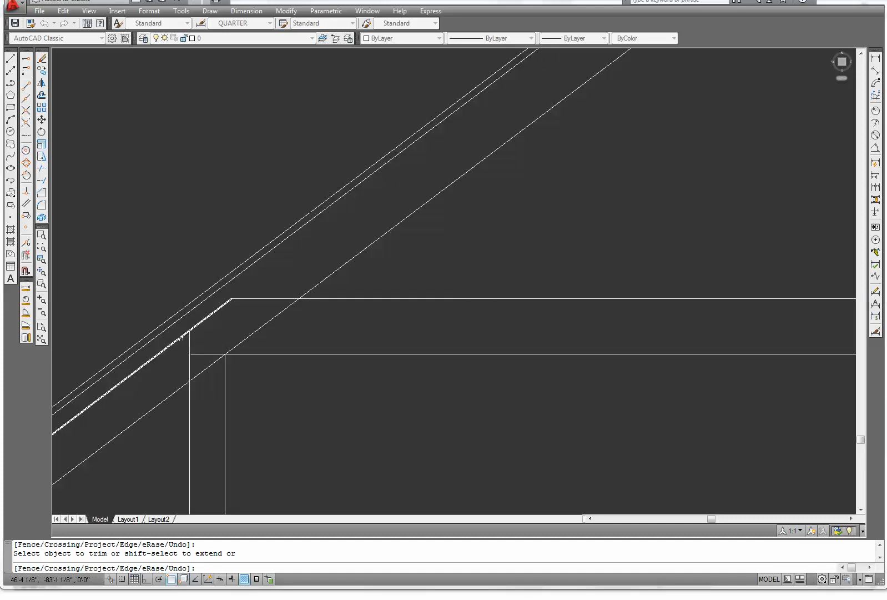
{"action": "left_click", "coordinate": [178, 337]}
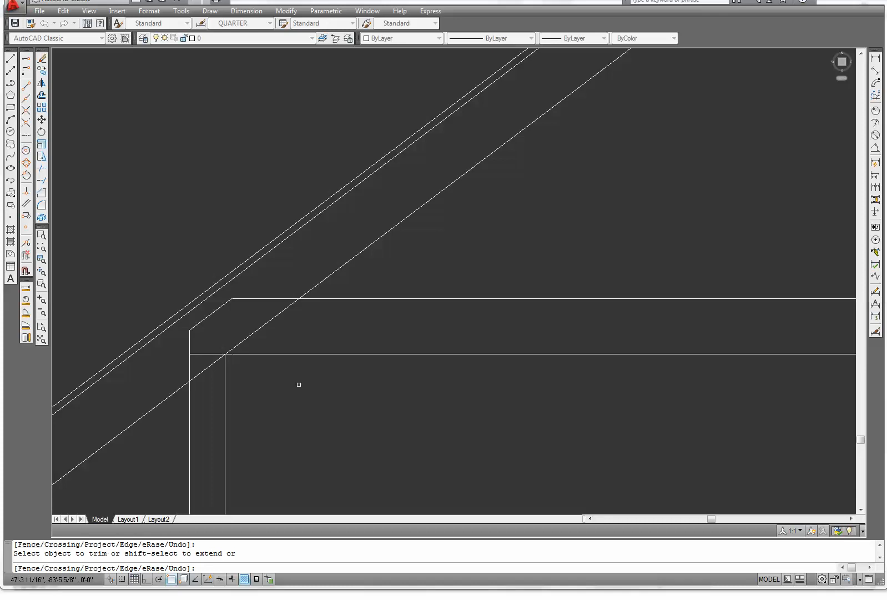
- Trim the lower rafter line of the left slope where it crosses the left wall's thickness and finish the command
{"action": "left_click", "coordinate": [207, 369]}
{"action": "scroll", "coordinate": [386, 409], "scroll_direction": "down", "scroll_amount": 2}
{"action": "scroll", "coordinate": [523, 427], "scroll_direction": "down", "scroll_amount": 3}
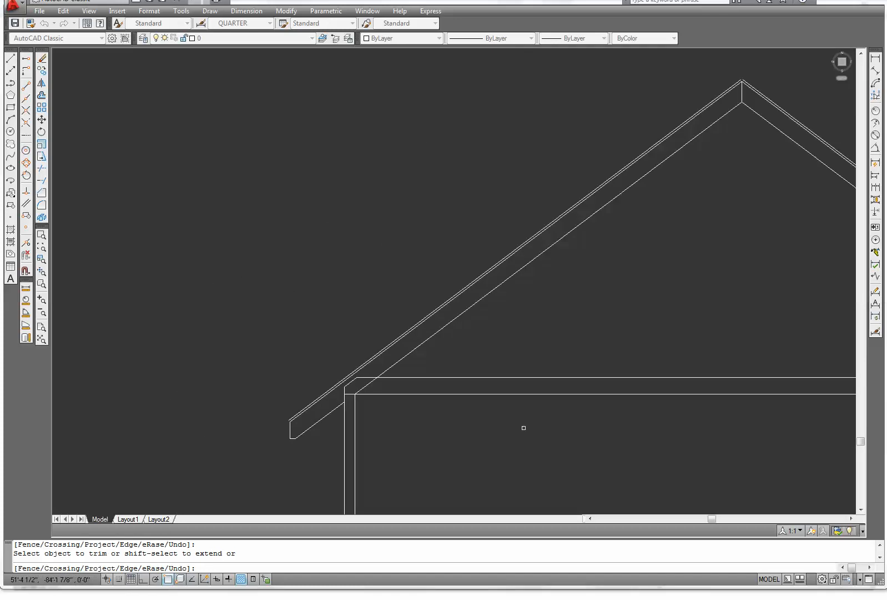
{"action": "key", "text": "Escape"}
- Extend the main house's right outer wall line up to the top rafter line of the right roof slope
{"action": "middle_click_drag", "start_coordinate": [564, 437], "coordinate": [139, 460]}
{"action": "scroll", "coordinate": [461, 372], "scroll_direction": "up", "scroll_amount": 4}
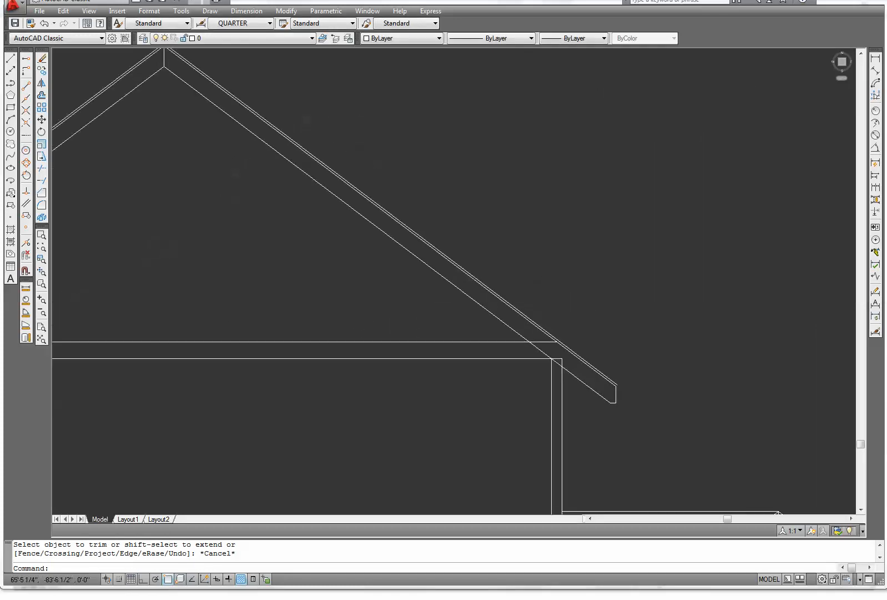
{"action": "middle_click_drag", "start_coordinate": [562, 400], "coordinate": [452, 391]}
{"action": "scroll", "coordinate": [441, 390], "scroll_direction": "up", "scroll_amount": 2}
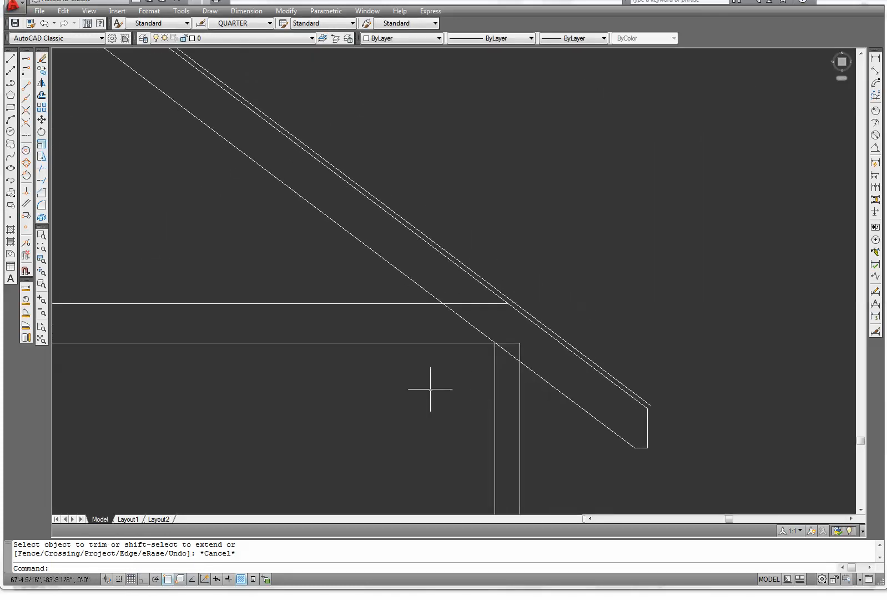
{"action": "left_click", "coordinate": [41, 180]}
{"action": "key", "text": "Return"}
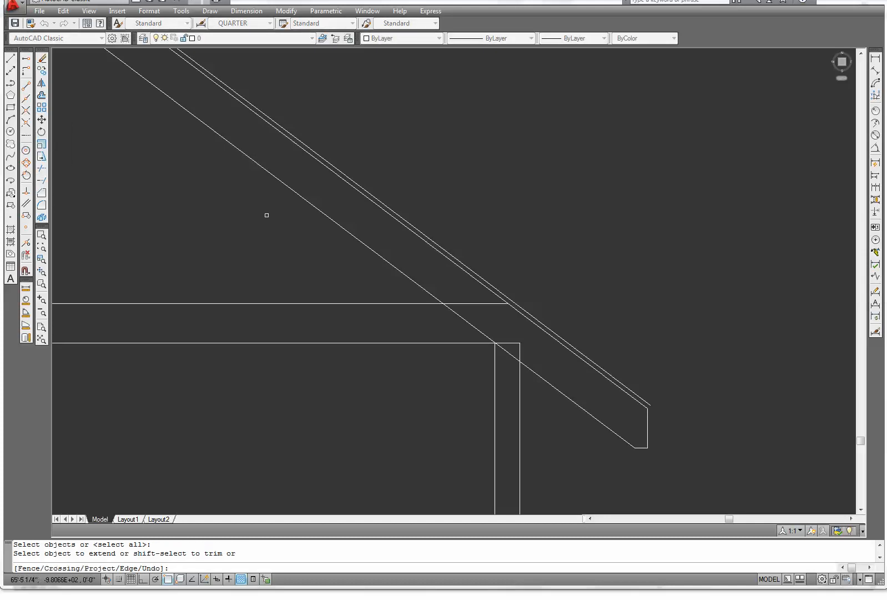
{"action": "left_click", "coordinate": [519, 355]}
{"action": "right_click", "coordinate": [554, 236]}
{"action": "left_click", "coordinate": [584, 243]}
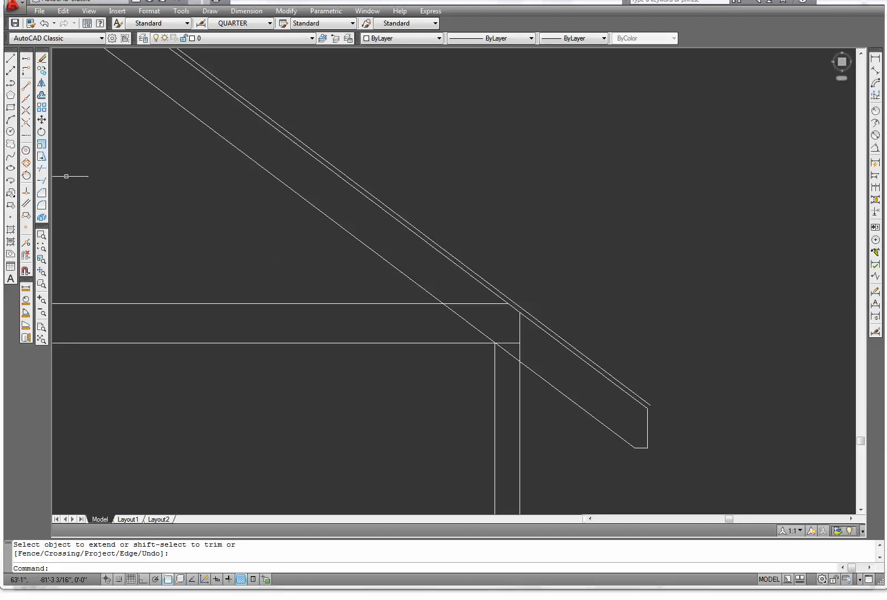
- Offset the top rafter line of the right roof slope 1.5 inches toward the inside of the roof
{"action": "left_click", "coordinate": [42, 95]}
{"action": "type", "text": "1."}
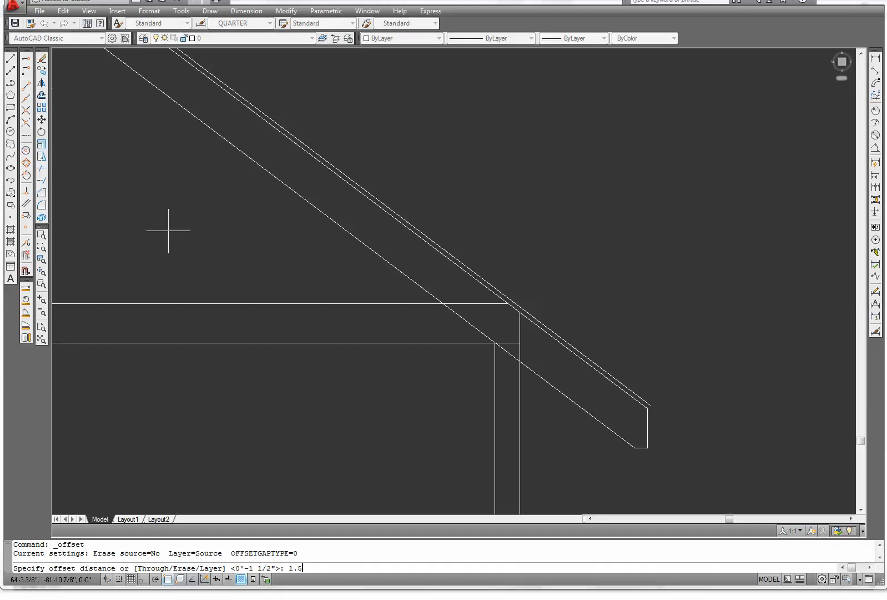
{"action": "type", "text": "5"}
{"action": "key", "text": "Return"}
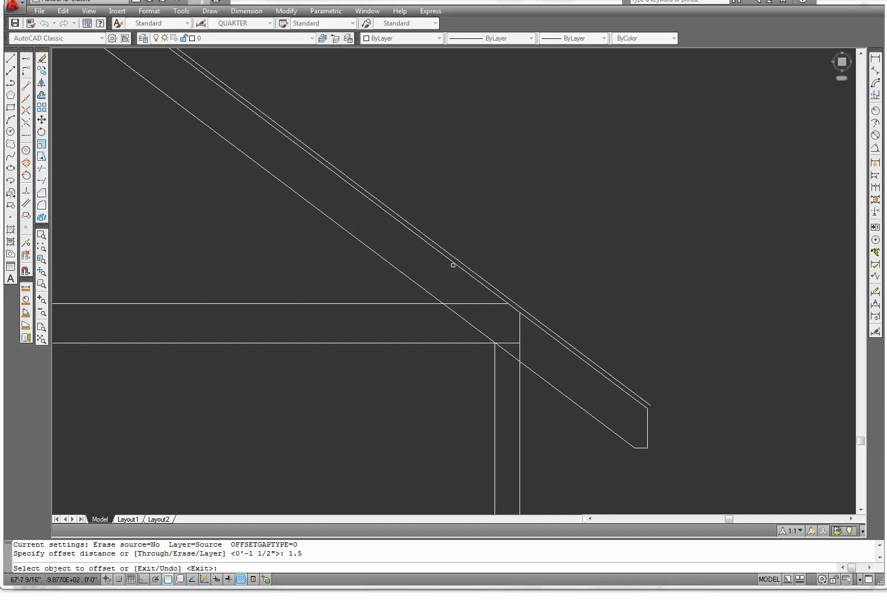
{"action": "left_click", "coordinate": [453, 265]}
{"action": "left_click", "coordinate": [419, 413]}
{"action": "right_click", "coordinate": [441, 419]}
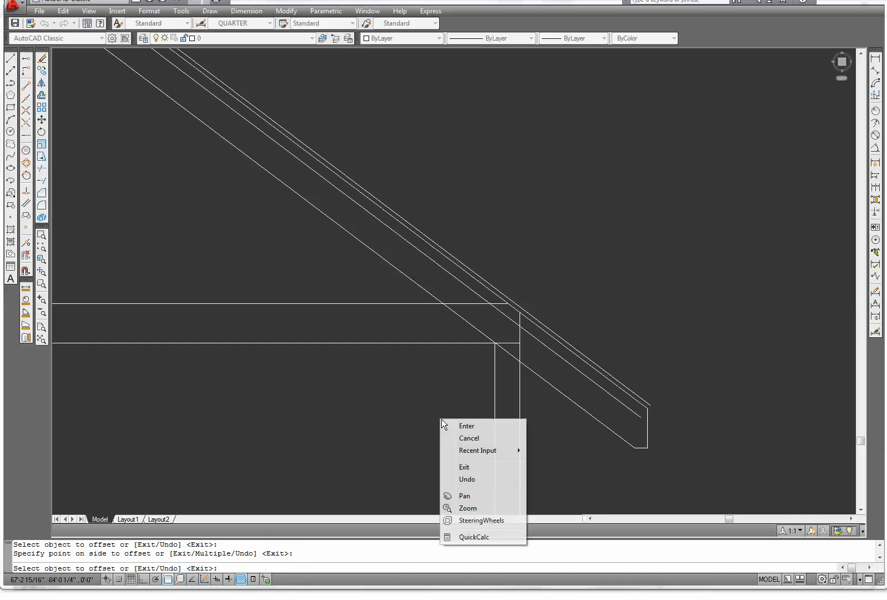
{"action": "left_click", "coordinate": [458, 425]}
- Trim the ceiling joist's right end and the offset slope line so that only a clipped corner remains beneath the rafter's top line
{"action": "left_click", "coordinate": [42, 168]}
{"action": "key", "text": "Return"}
{"action": "left_click", "coordinate": [521, 318]}
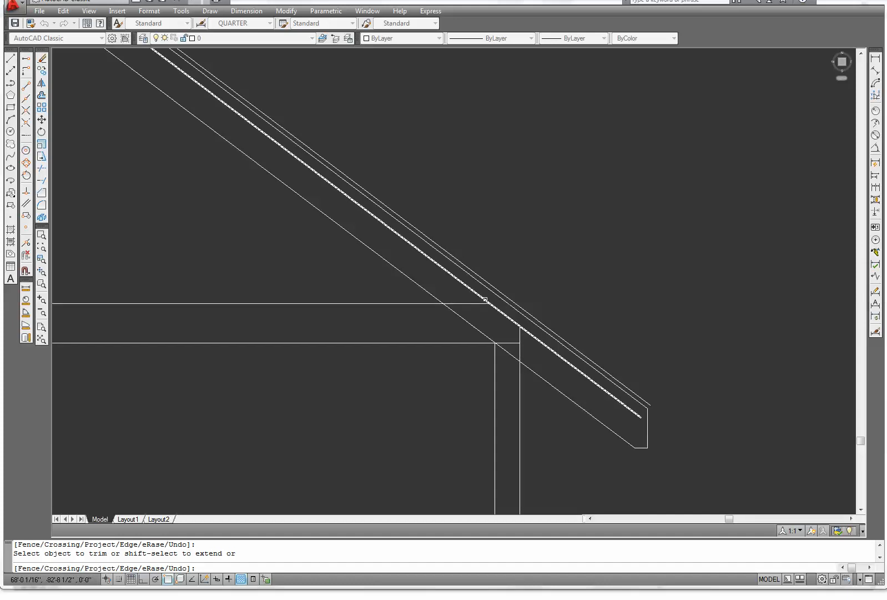
{"action": "left_click", "coordinate": [482, 298]}
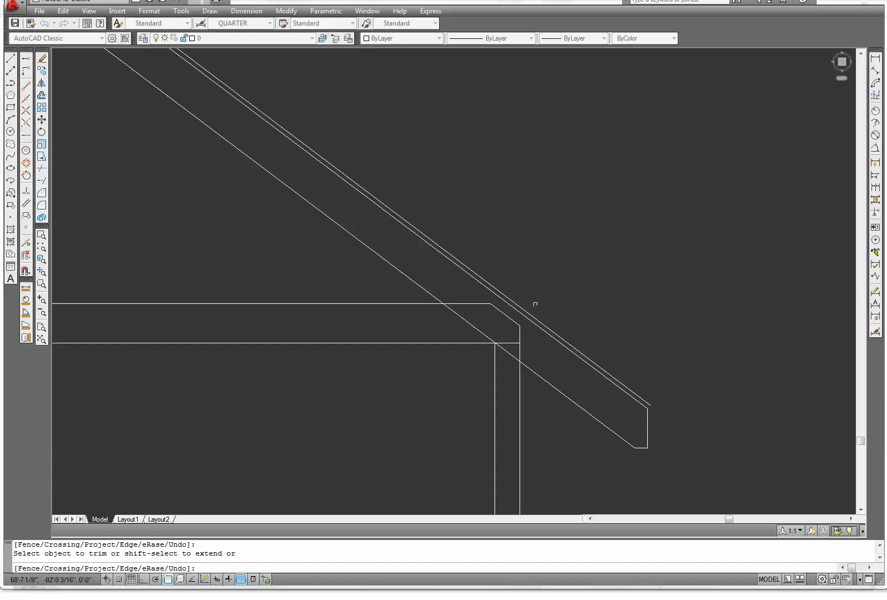
{"action": "right_click", "coordinate": [555, 261]}
{"action": "left_click", "coordinate": [572, 268]}
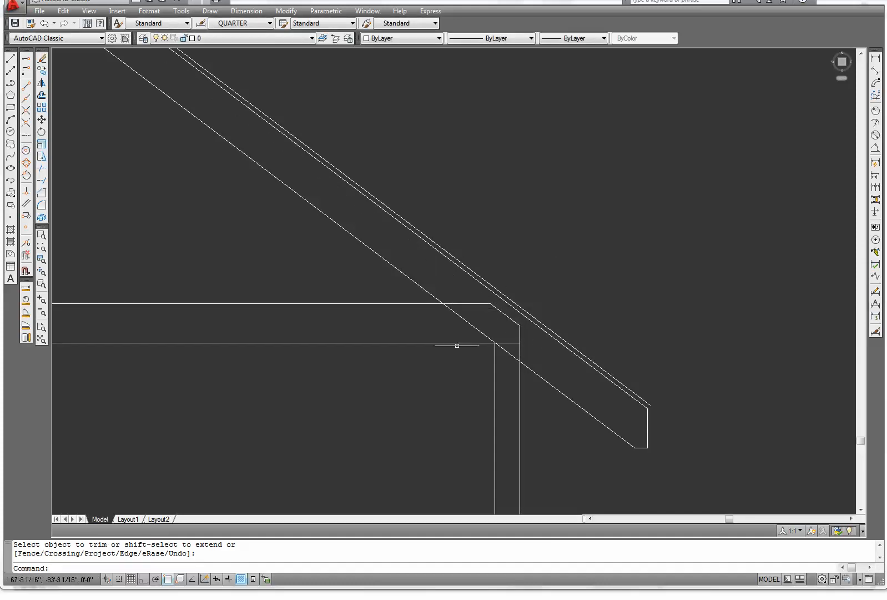
- Trim the lower rafter line of the right slope between the inner and outer lines of the right wall
{"action": "left_click", "coordinate": [42, 168]}
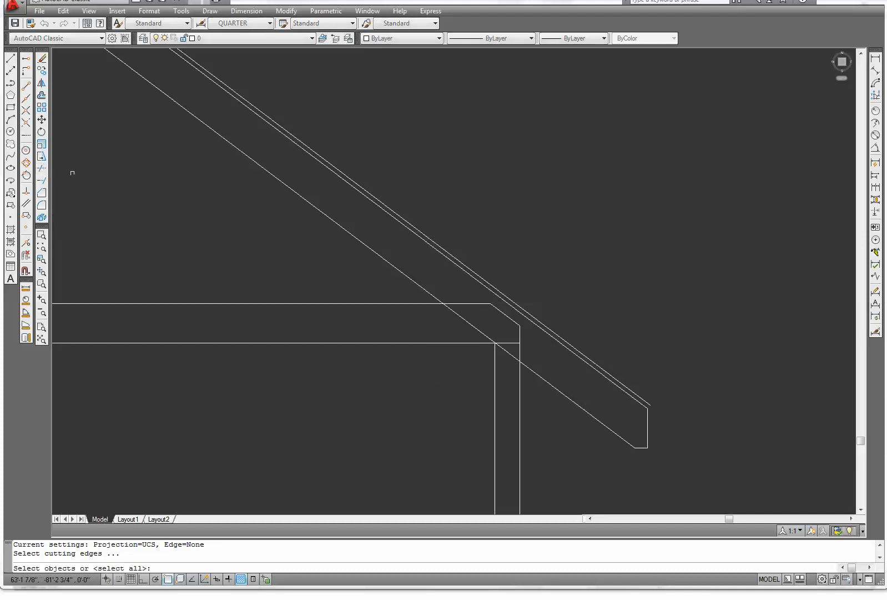
{"action": "key", "text": "Return"}
{"action": "left_click", "coordinate": [512, 356]}
{"action": "right_click", "coordinate": [592, 269]}
{"action": "left_click", "coordinate": [599, 272]}
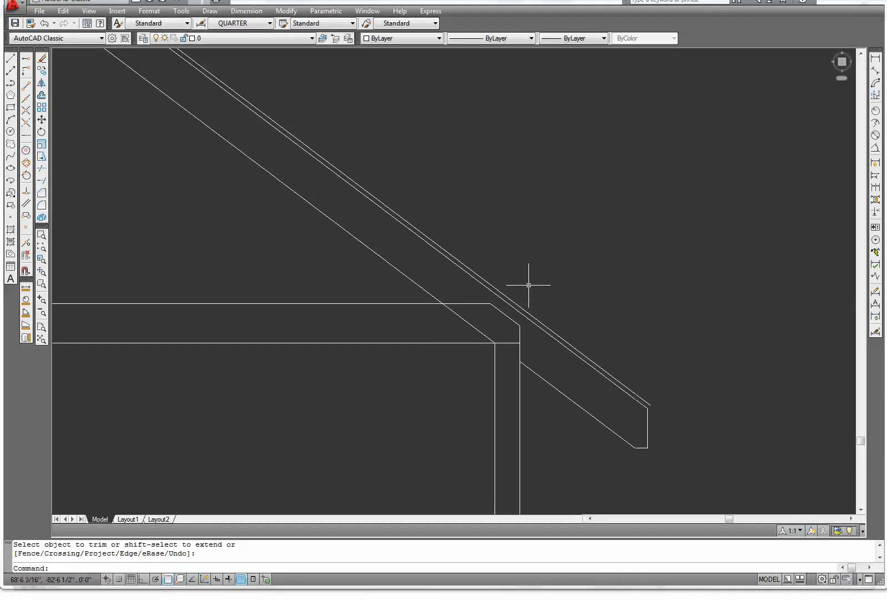
{"action": "scroll", "coordinate": [528, 285], "scroll_direction": "down", "scroll_amount": 5}
{"action": "middle_click_drag", "start_coordinate": [321, 382], "coordinate": [560, 337]}
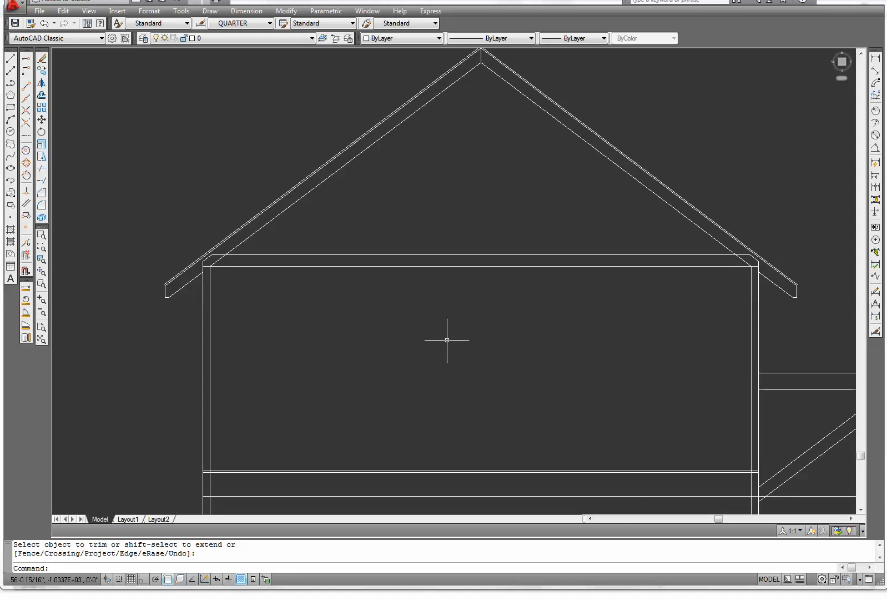
{"action": "left_click", "coordinate": [42, 168]}
{"action": "key", "text": "Return"}
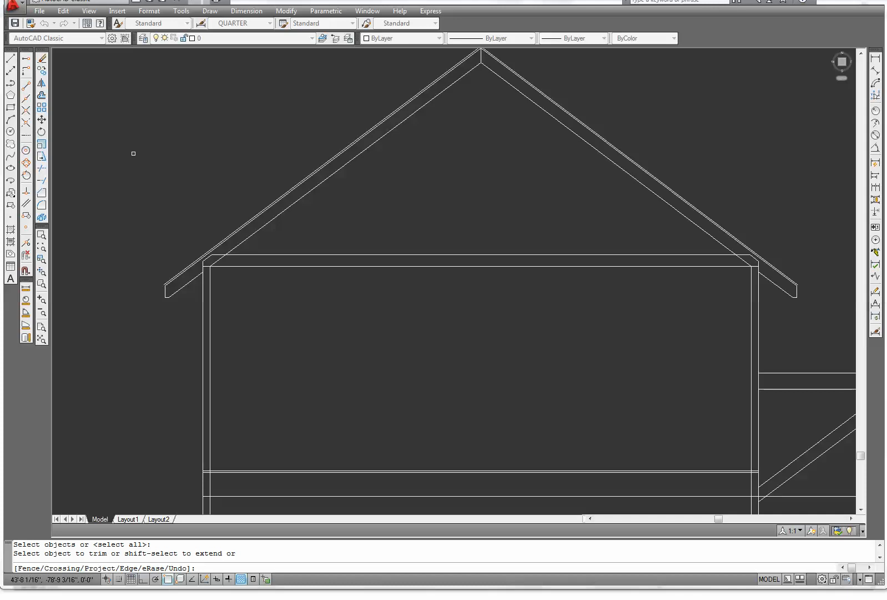
{"action": "key", "text": "Escape"}
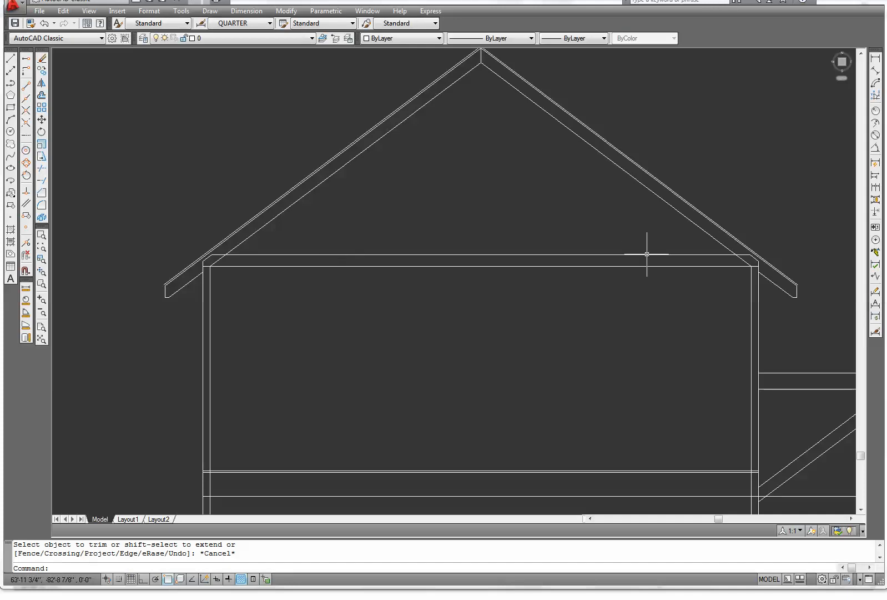
{"action": "mouse_move", "coordinate": [560, 225]}
{"action": "middle_mouse_down"}
{"action": "mouse_move", "coordinate": [501, 307]}
{"action": "mouse_move", "coordinate": [507, 289]}
{"action": "mouse_move", "coordinate": [524, 287]}
{"action": "middle_mouse_up"}
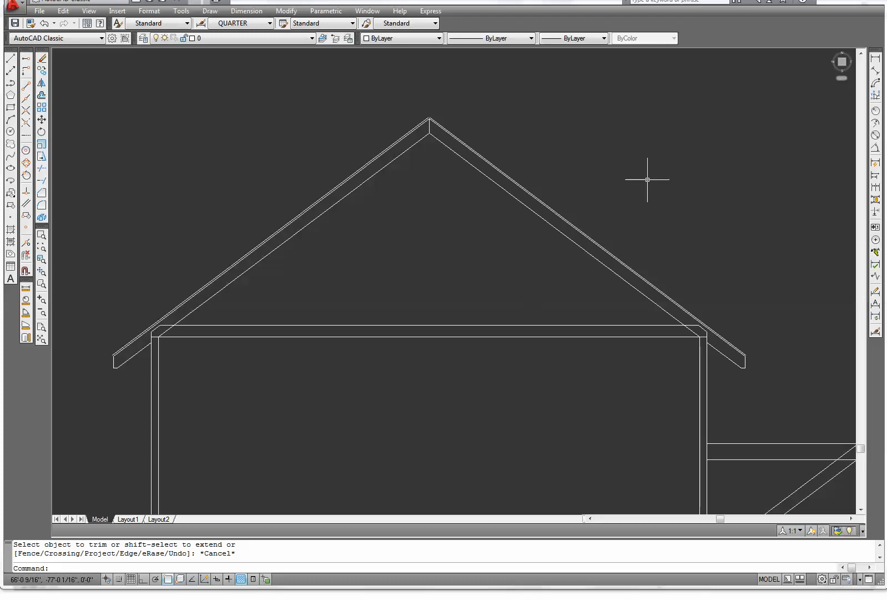